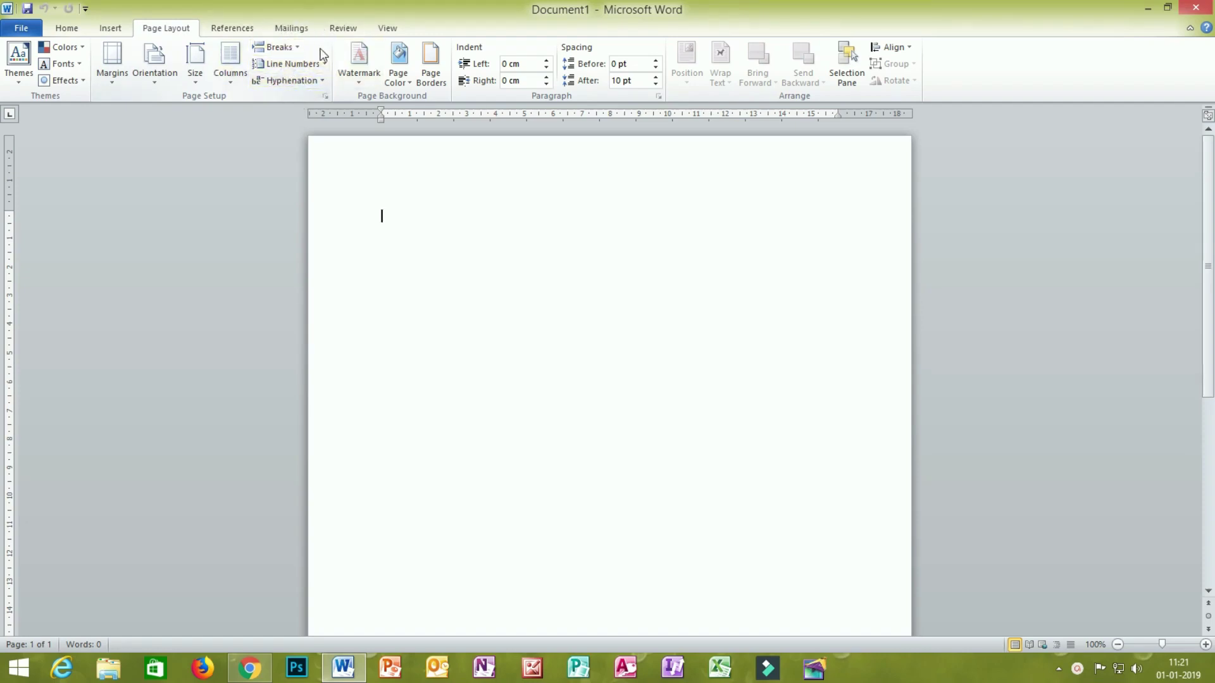
pyautogui.click(249, 669)
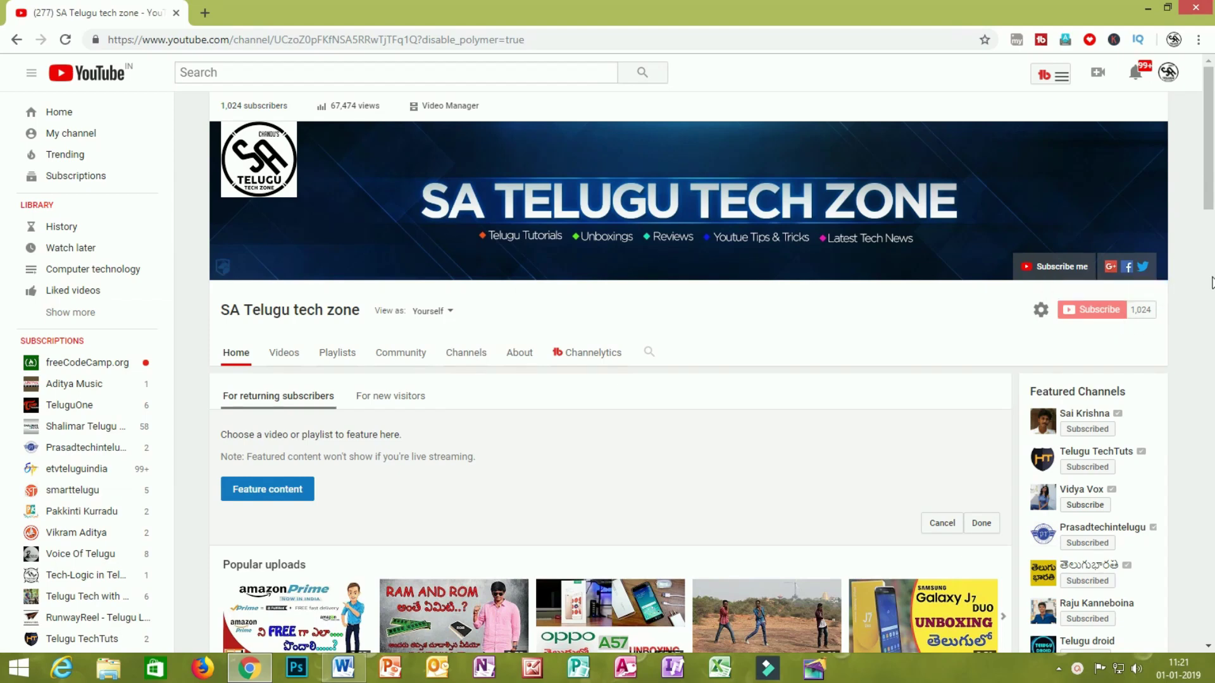
pyautogui.click(1151, 7)
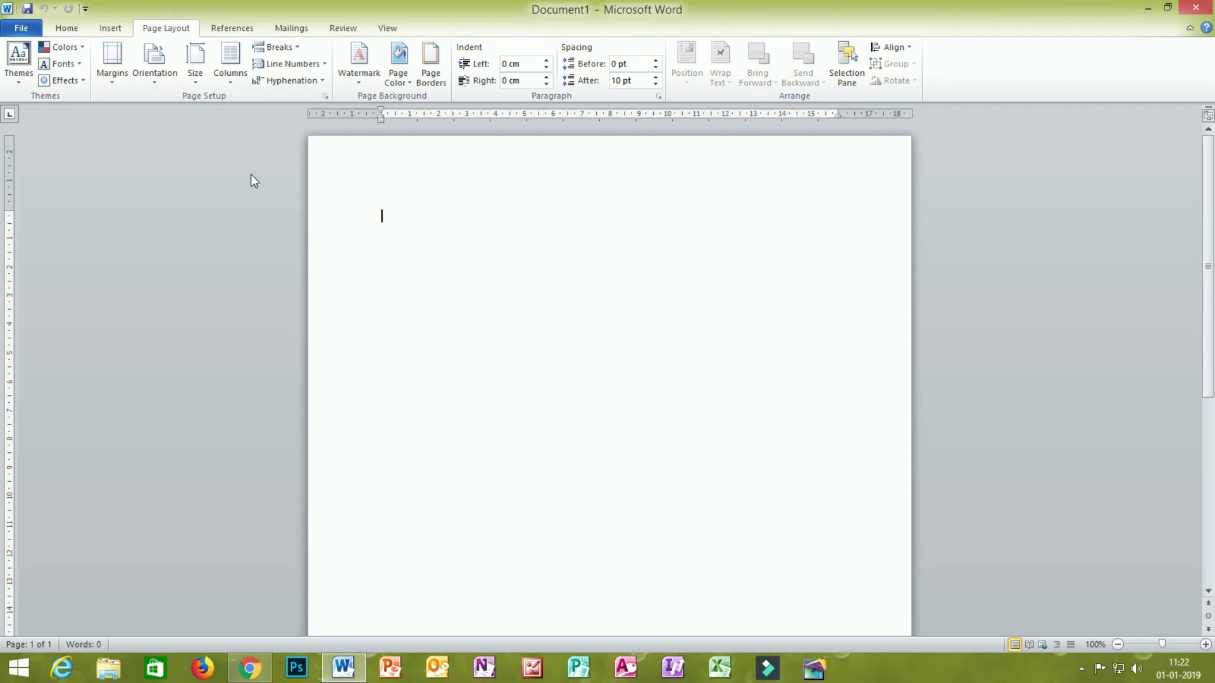
# - Insert a page break at the start of the blank document
pyautogui.hotkey('ctrl', 'Return')
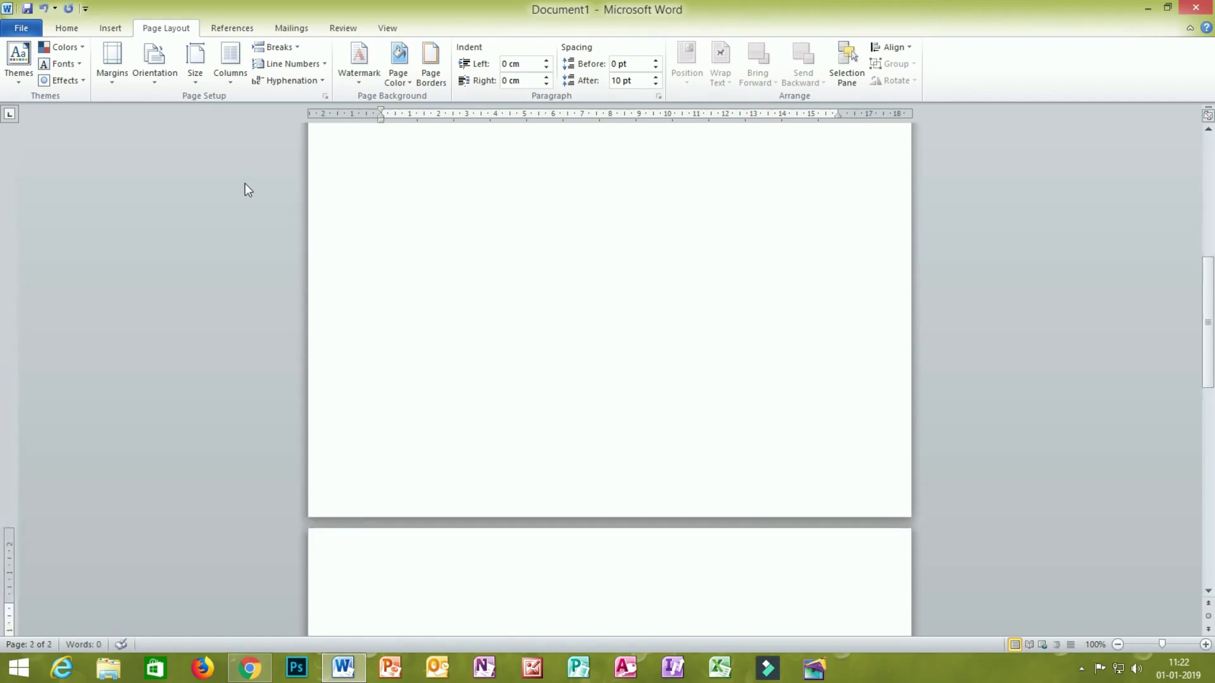
pyautogui.keyDown('ctrl'); pyautogui.scroll(-2, 245, 184); pyautogui.keyUp('ctrl')
pyautogui.keyDown('ctrl'); pyautogui.scroll(-2, 258, 196); pyautogui.keyUp('ctrl')
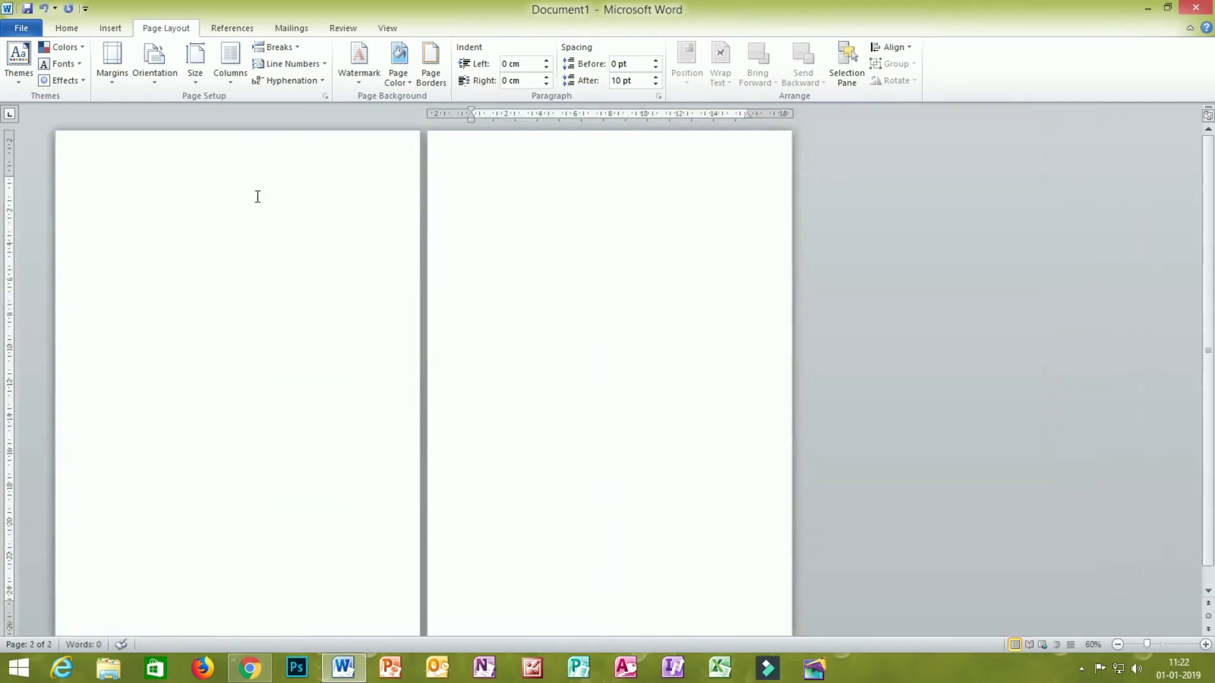
pyautogui.keyDown('ctrl'); pyautogui.scroll(-1, 258, 196); pyautogui.keyUp('ctrl')
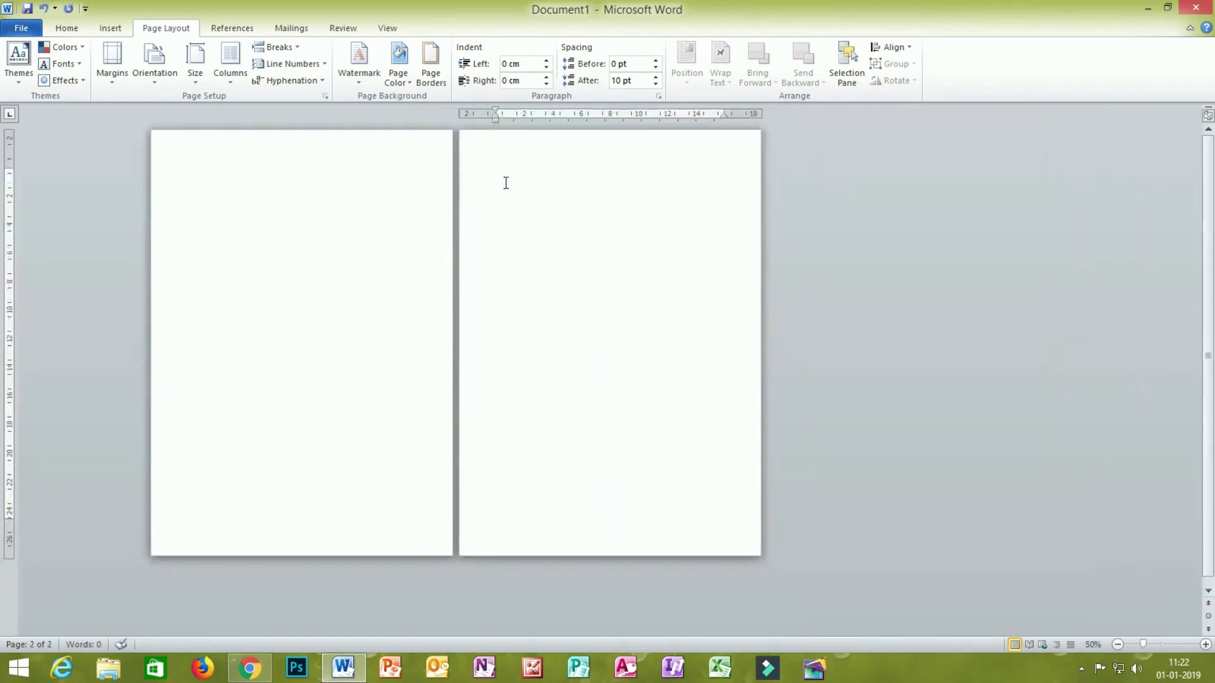
# - Starting from the first page, insert three more page breaks of the Page type
pyautogui.click(231, 176)
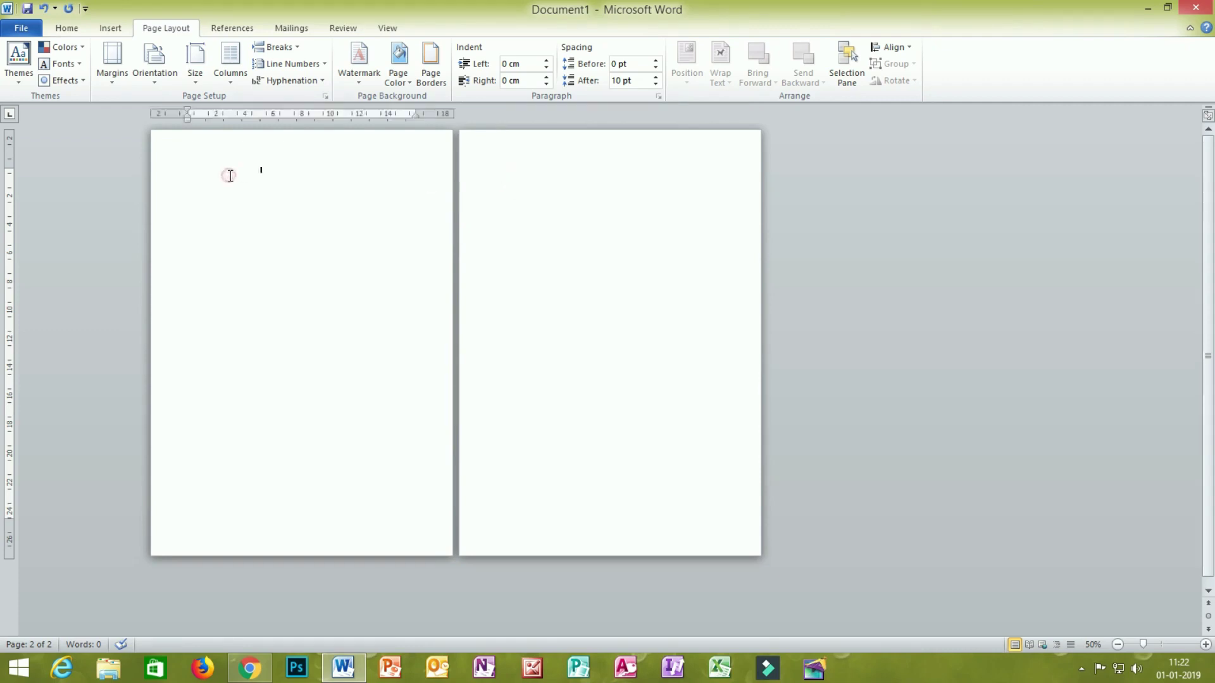
pyautogui.click(275, 47)
pyautogui.click(284, 96)
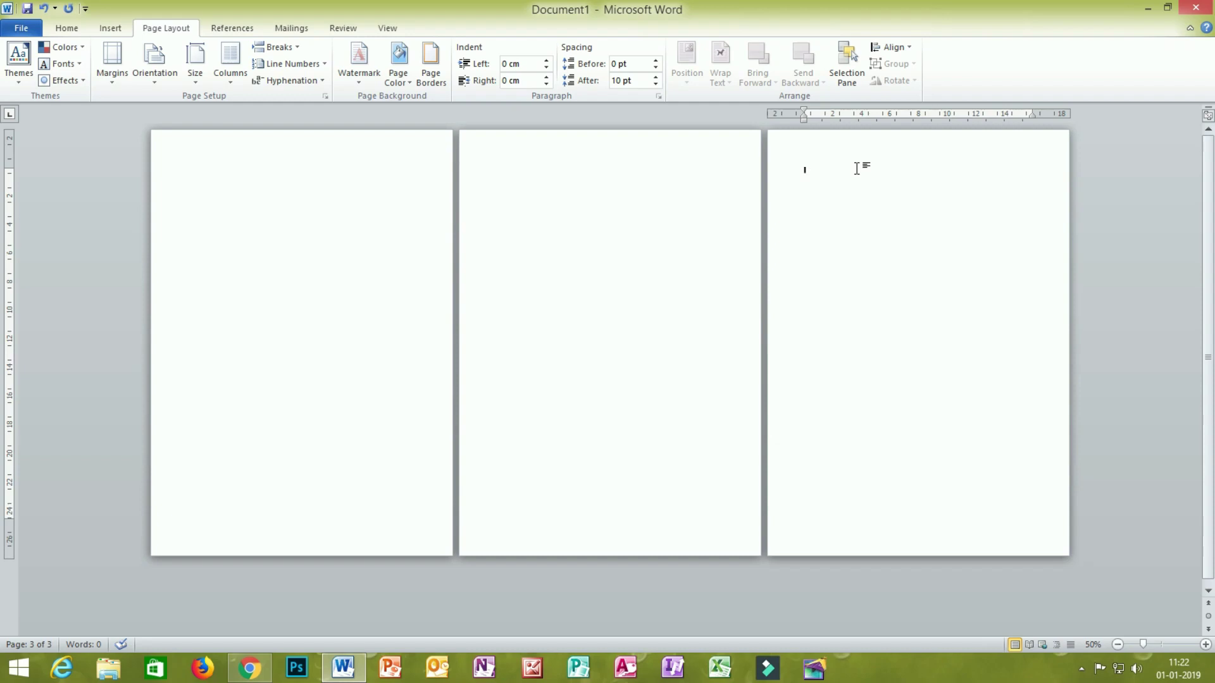
pyautogui.click(273, 47)
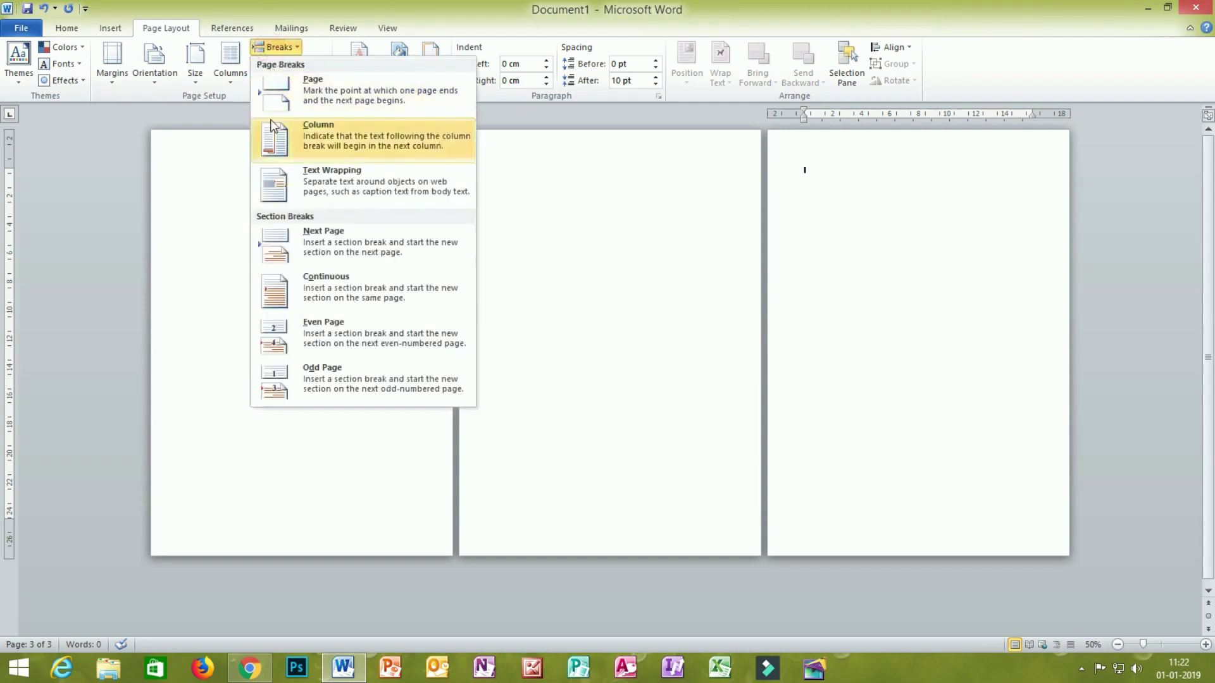
pyautogui.click(311, 91)
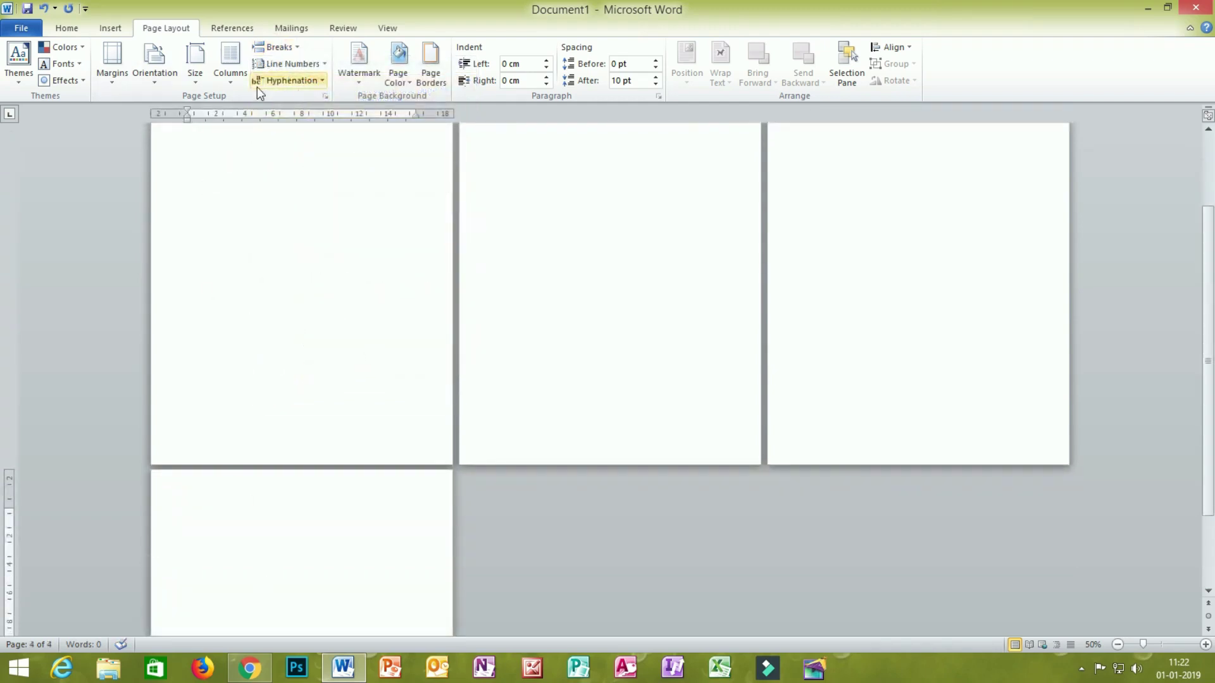
pyautogui.click(275, 47)
pyautogui.click(307, 100)
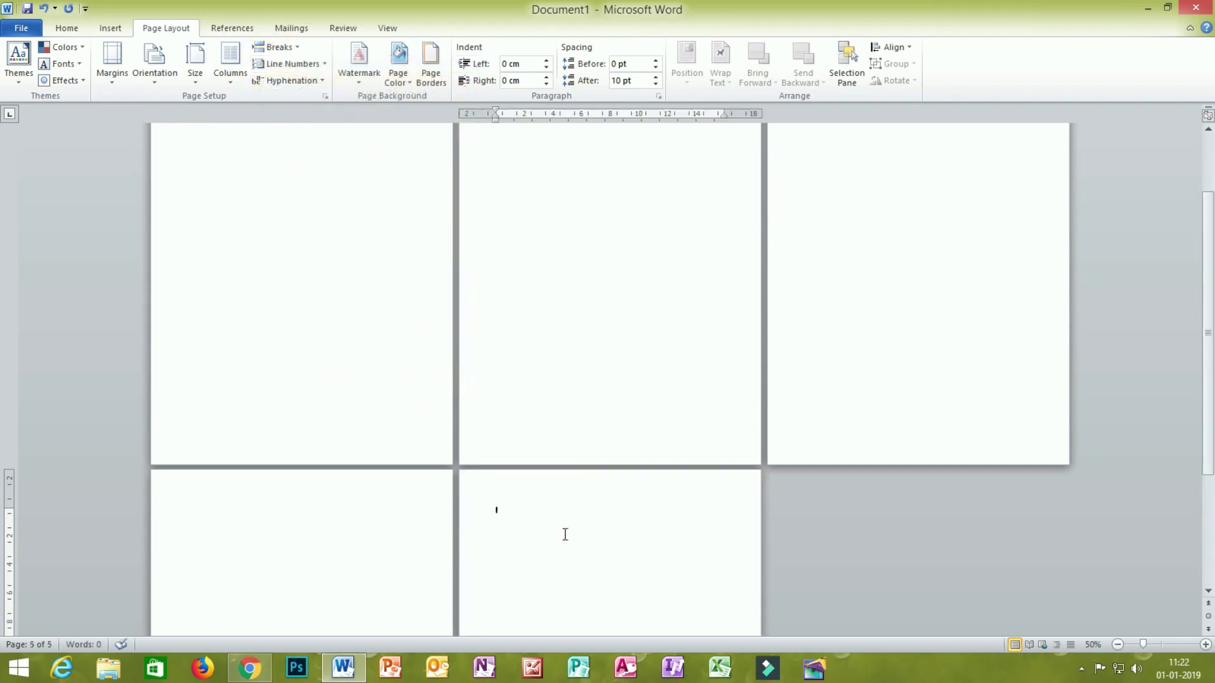
# - Delete all the inserted page breaks so only a single blank page is left
pyautogui.press('BackSpace')
pyautogui.press('BackSpace')
pyautogui.press('BackSpace')
pyautogui.press('BackSpace')
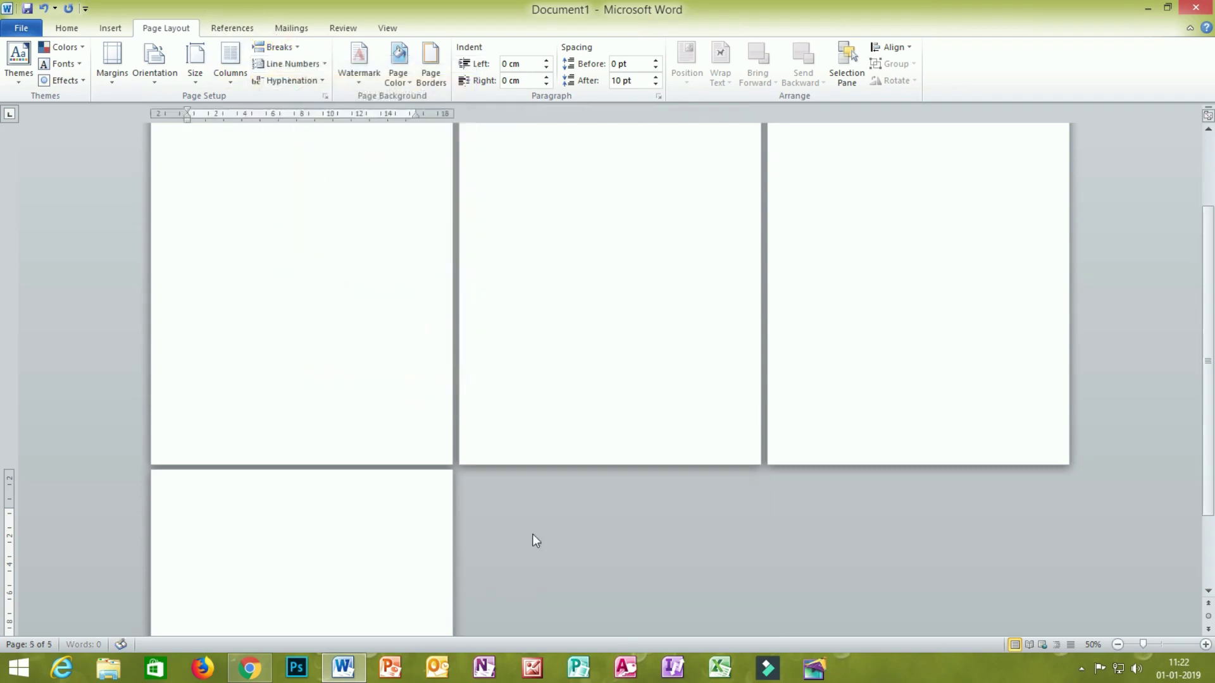
pyautogui.press('BackSpace')
pyautogui.press('BackSpace')
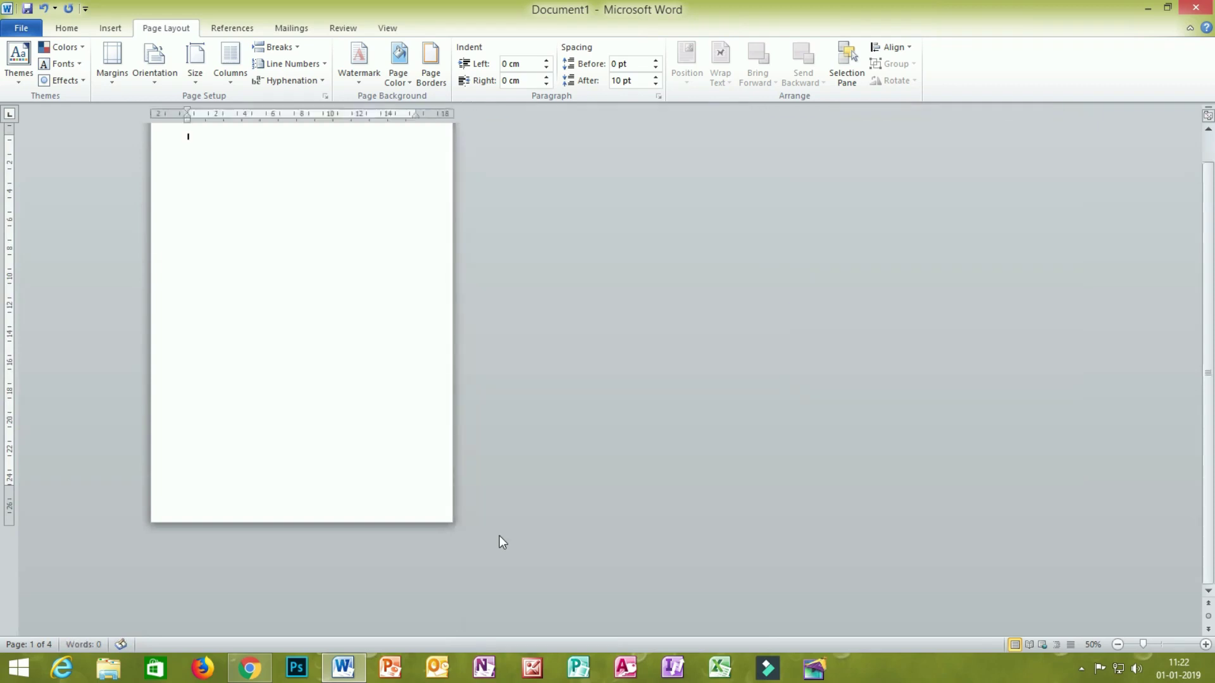
# - Format the blank page with the two-column layout
pyautogui.keyDown('ctrl'); pyautogui.scroll(2, 295, 339); pyautogui.keyUp('ctrl')
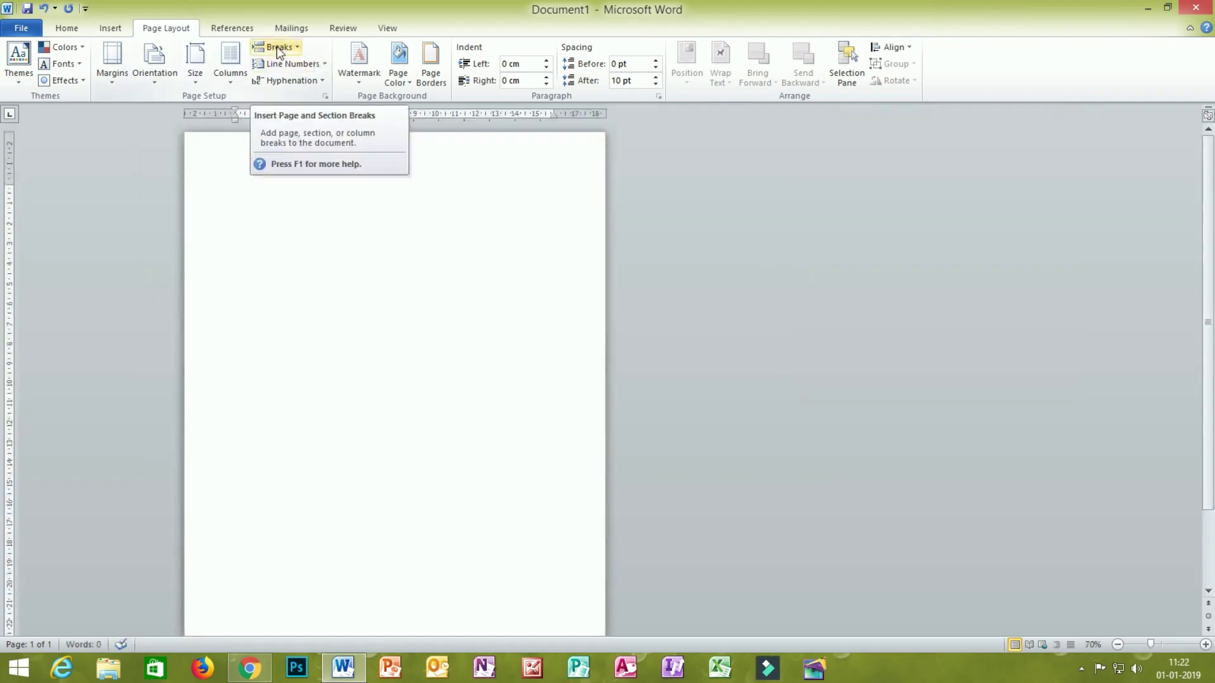
pyautogui.click(230, 63)
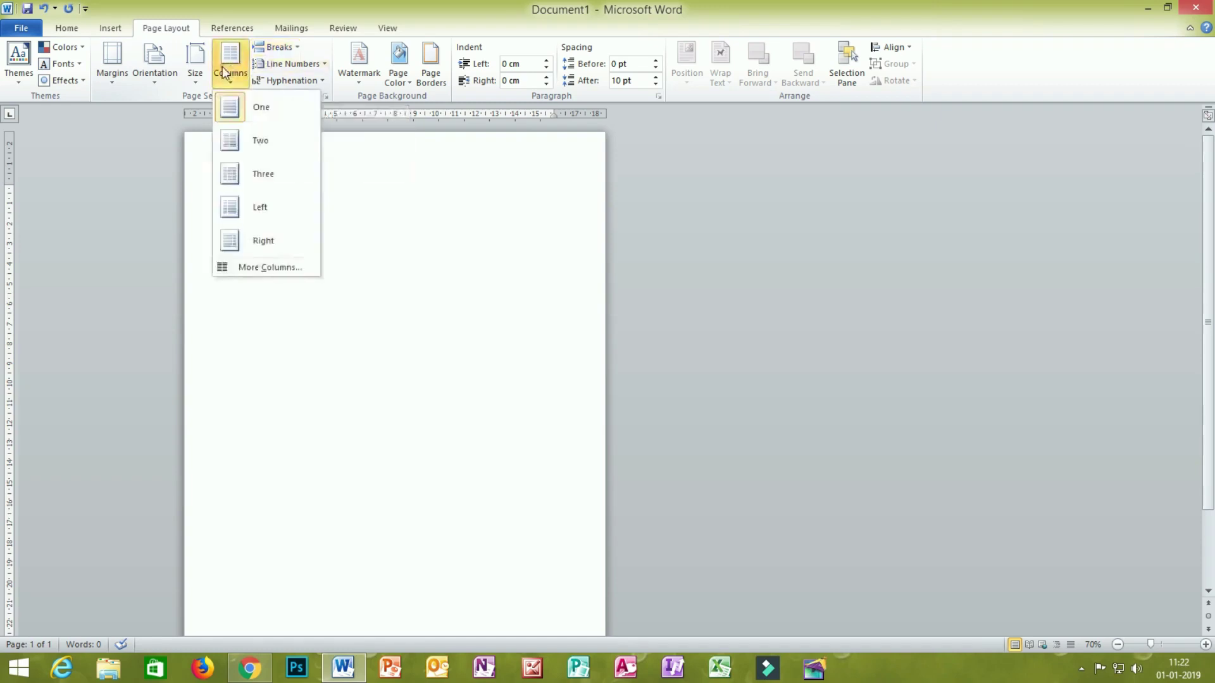
pyautogui.click(240, 154)
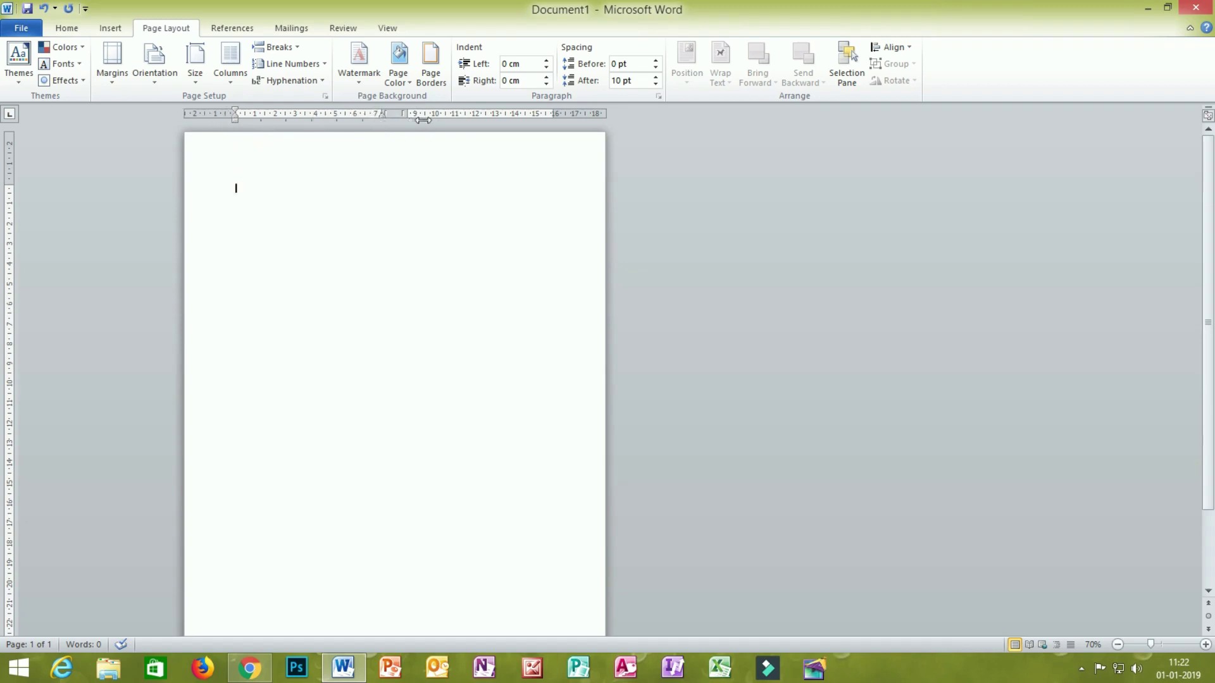
pyautogui.click(229, 70)
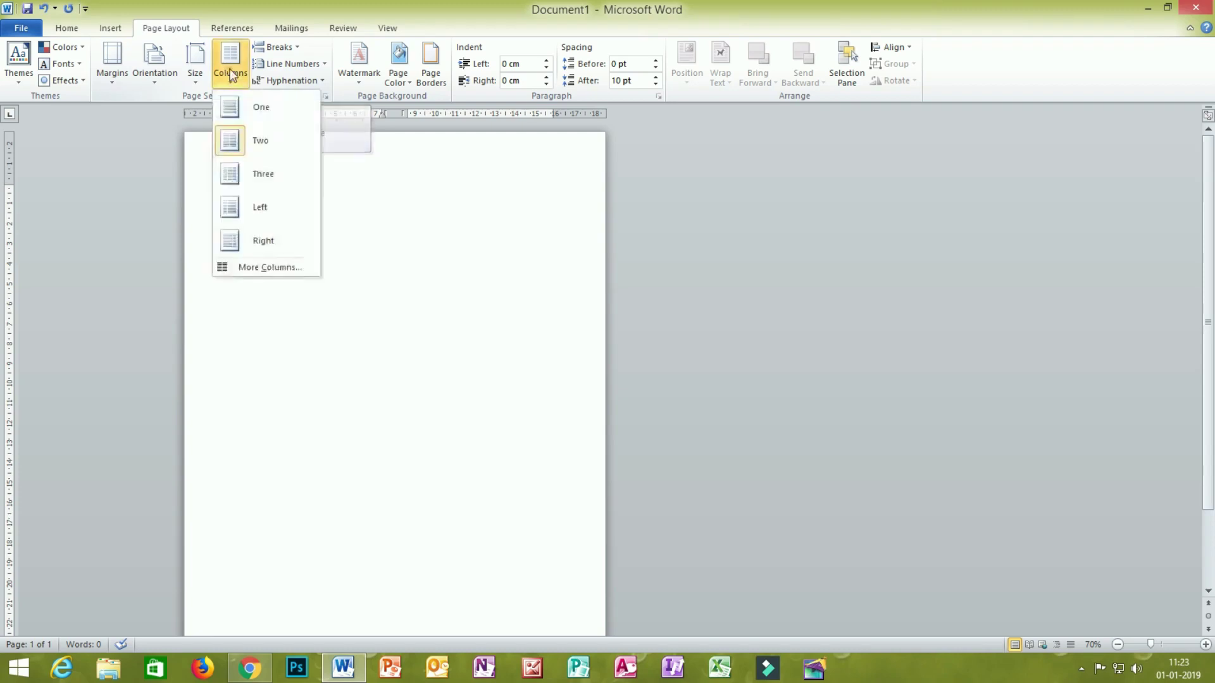
pyautogui.click(234, 143)
pyautogui.click(381, 115)
pyautogui.click(406, 117)
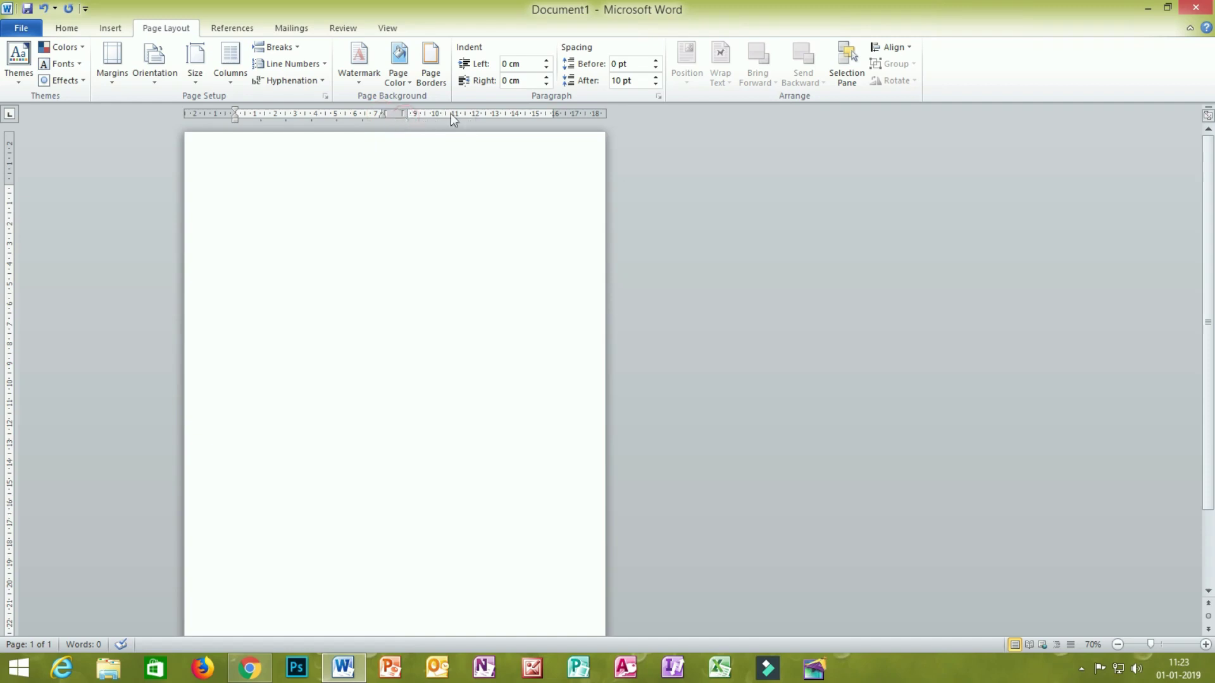
# - Insert a column break at the start of the first column
pyautogui.click(293, 47)
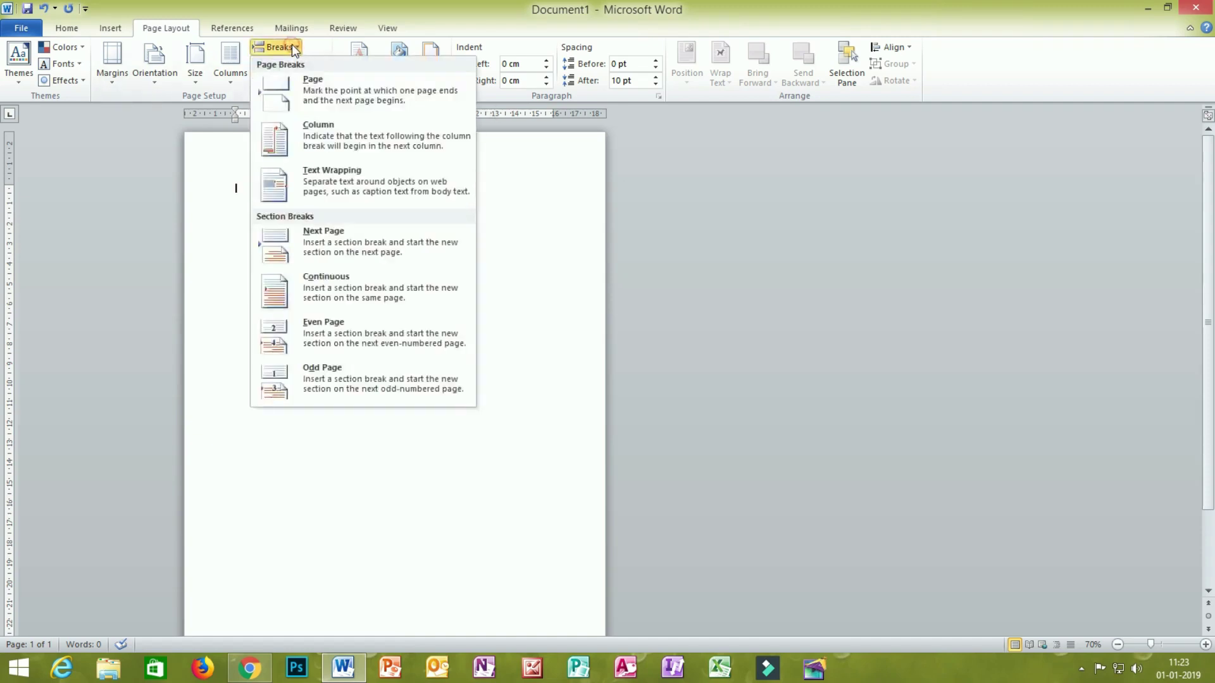
pyautogui.click(296, 136)
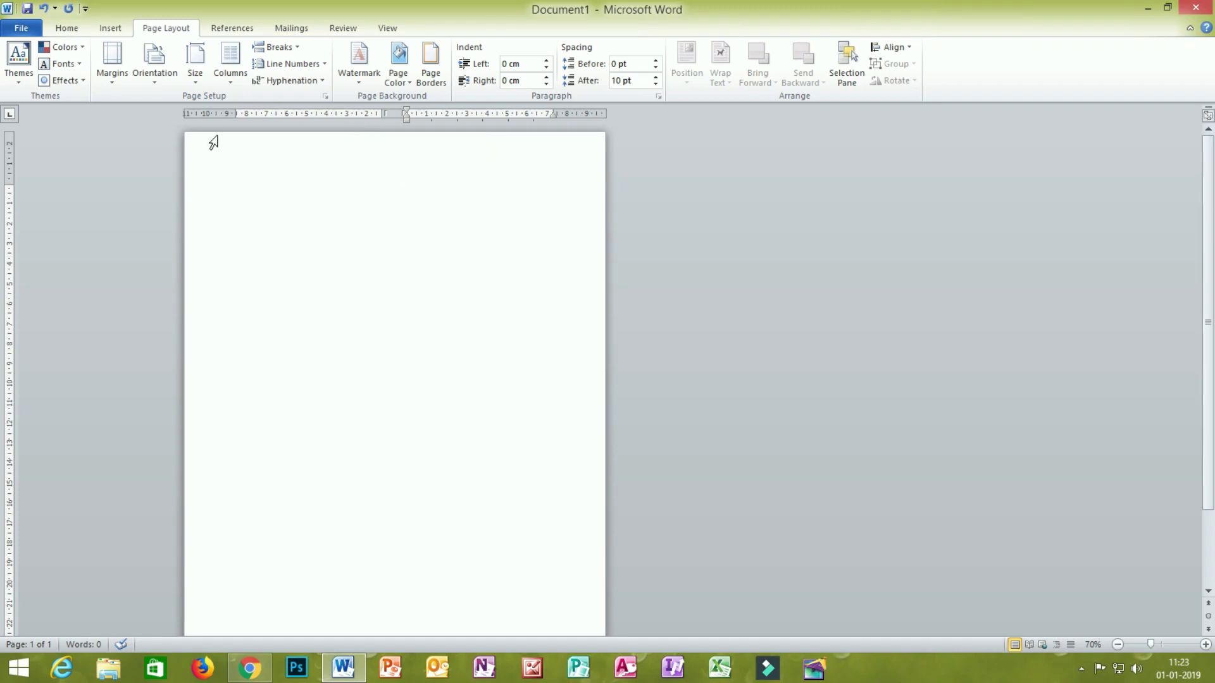
pyautogui.click(285, 64)
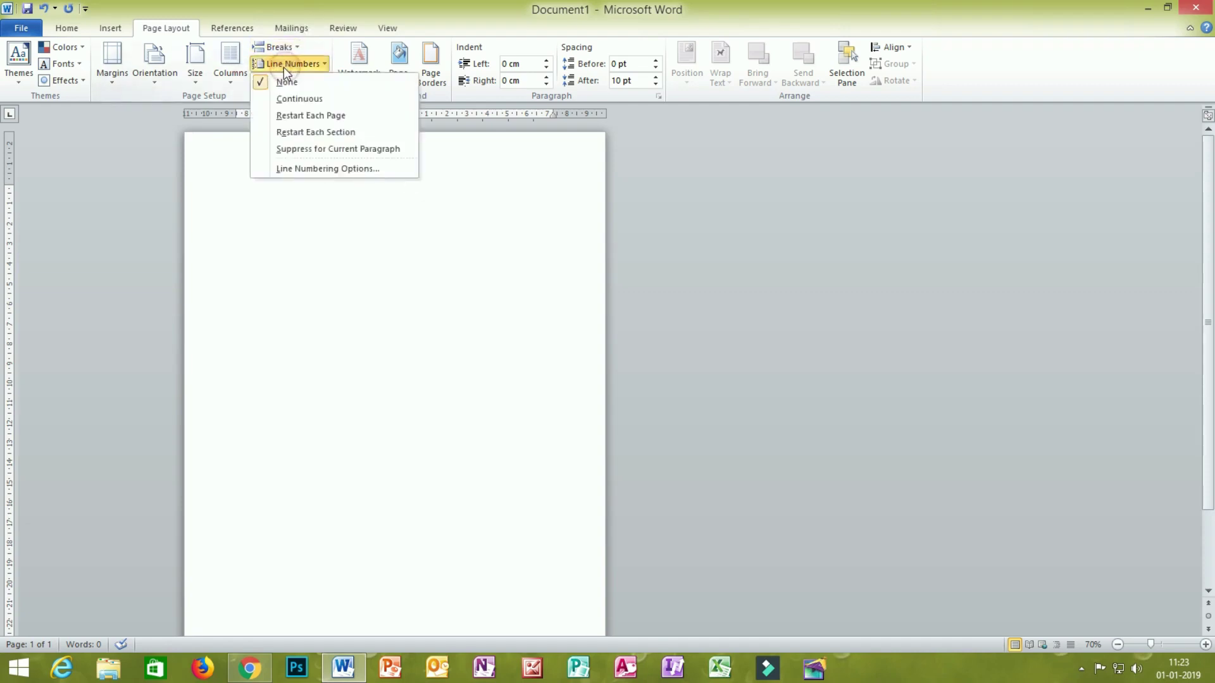
pyautogui.click(287, 65)
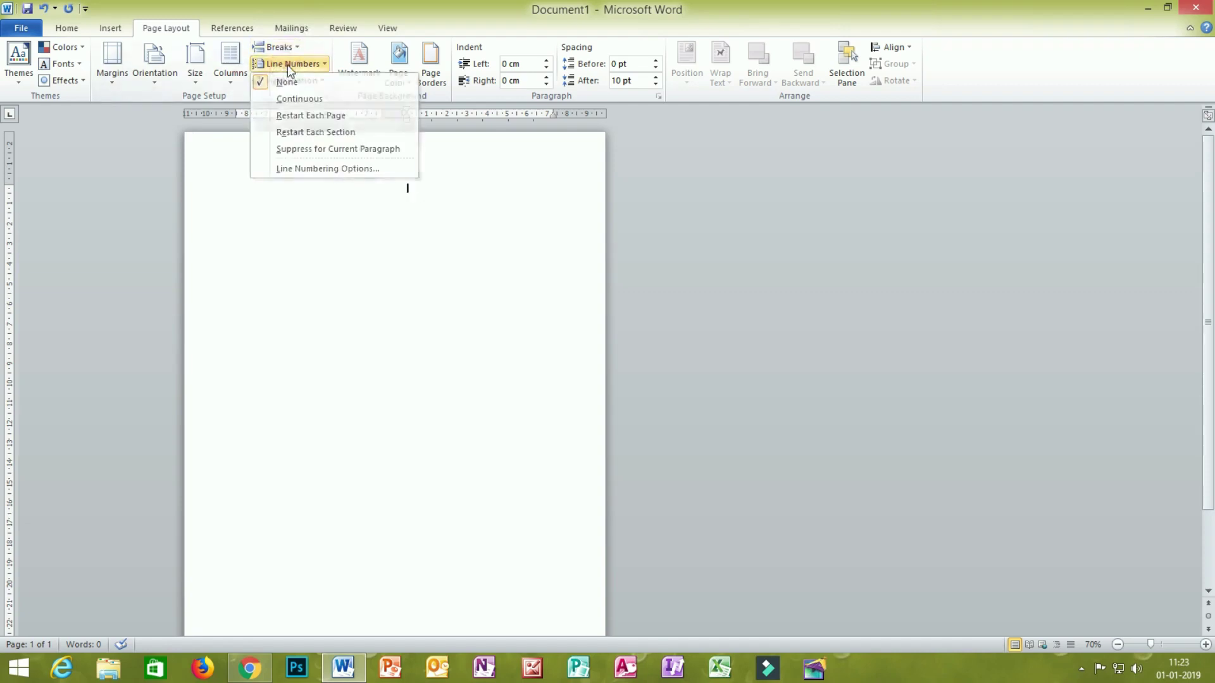
# - Select the line with the column break and switch the document to a one-column layout
pyautogui.click(222, 173)
pyautogui.click(229, 60)
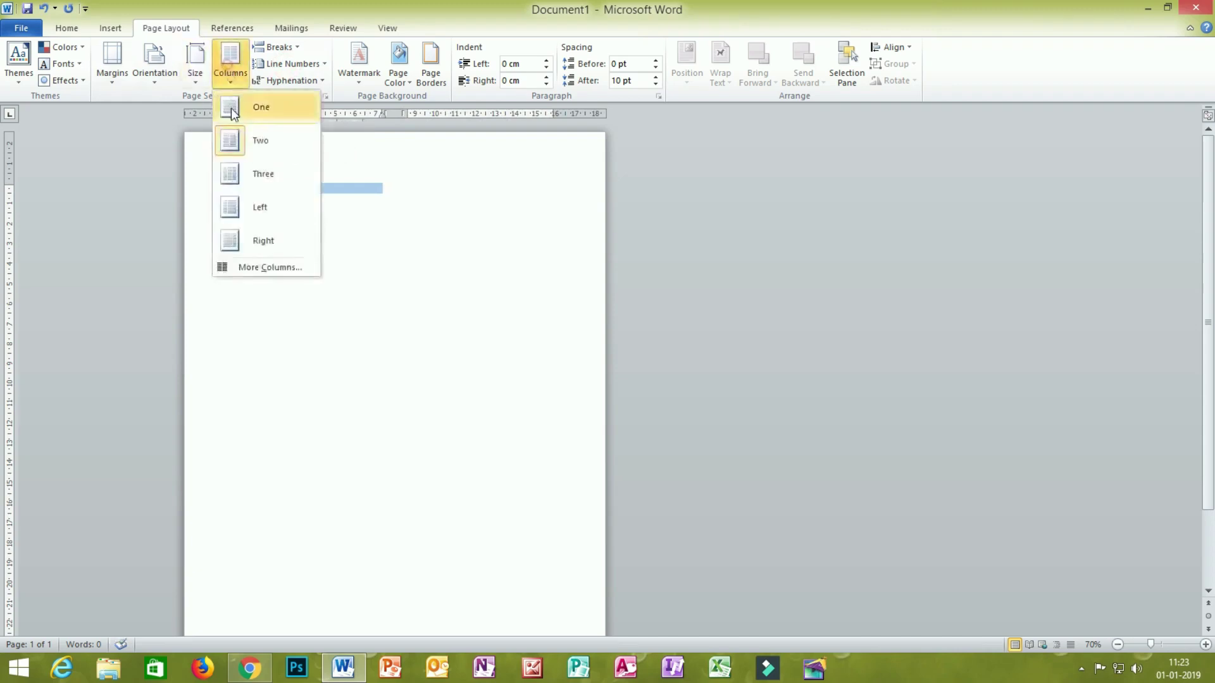
pyautogui.click(257, 106)
pyautogui.click(730, 198)
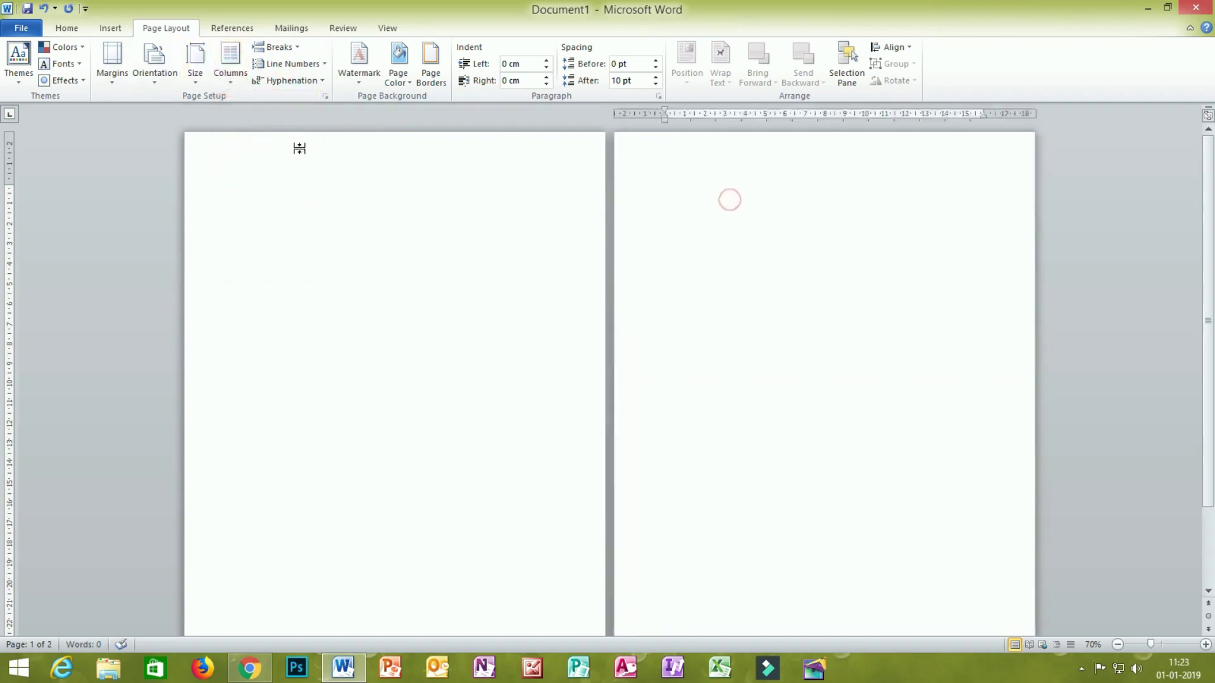
pyautogui.click(319, 178)
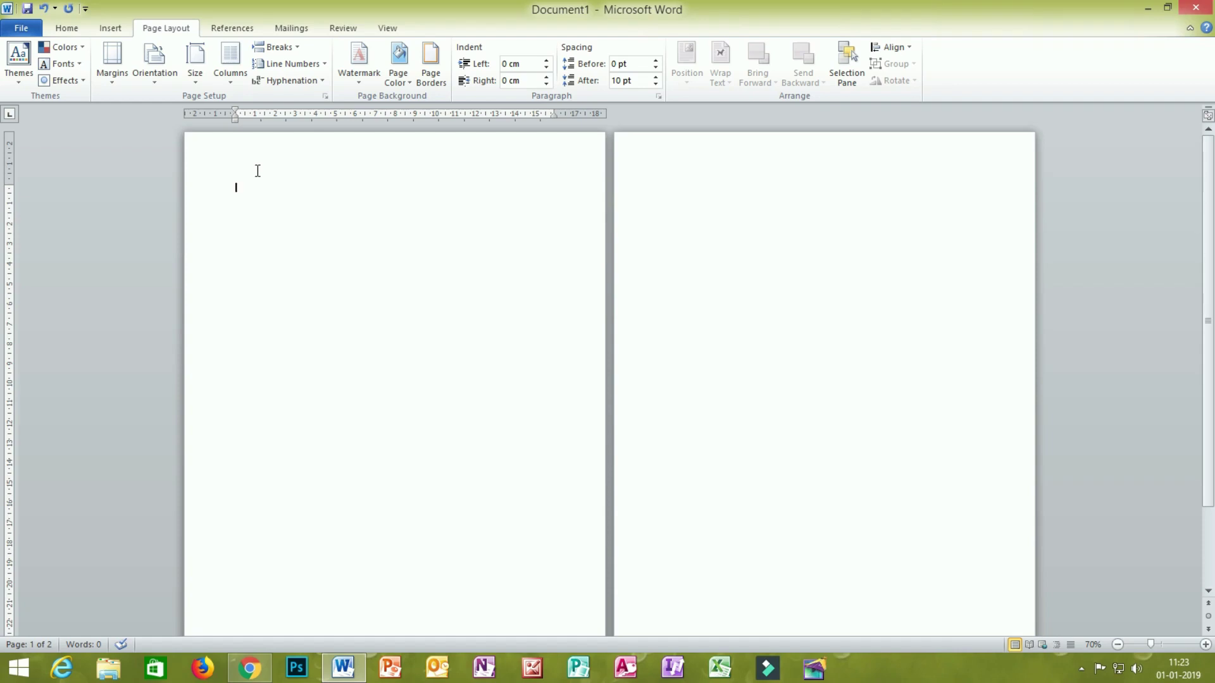
# - Generate sample text of 100 one-sentence paragraphs on the first page with =rand(100,1)
pyautogui.write('==')
pyautogui.write('and')
pyautogui.write('(100,1')
pyautogui.press('Return')
pyautogui.scroll(3, 579, 382)
pyautogui.scroll(15, 580, 382)
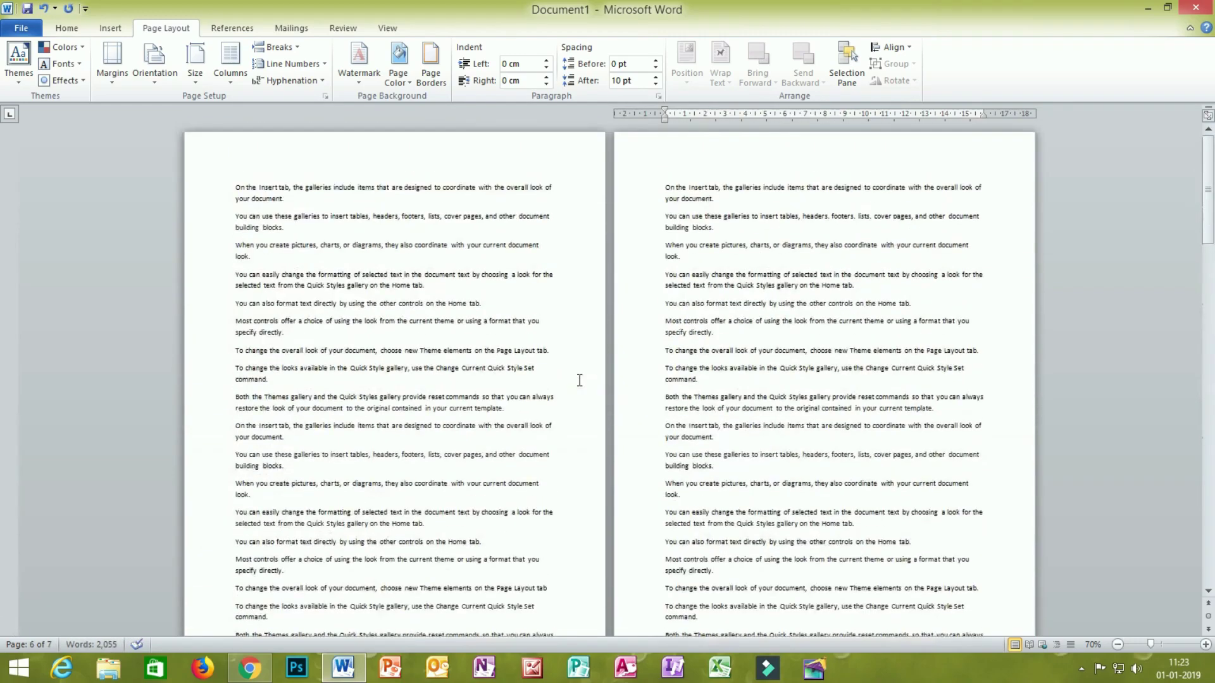
# - Set the font size of all the text on the first page to 16
pyautogui.scroll(-3, 451, 536)
pyautogui.moveTo(525, 543); pyautogui.dragTo(232, 169)
pyautogui.click(84, 30)
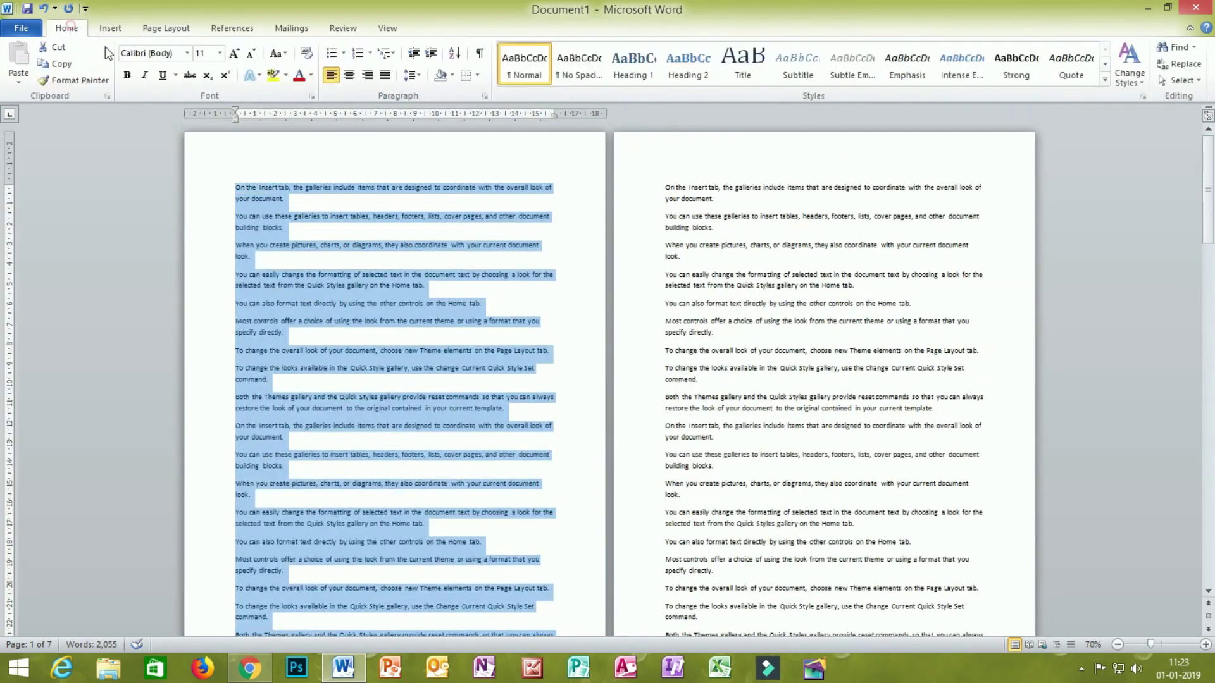
pyautogui.click(219, 54)
pyautogui.click(201, 147)
pyautogui.click(565, 341)
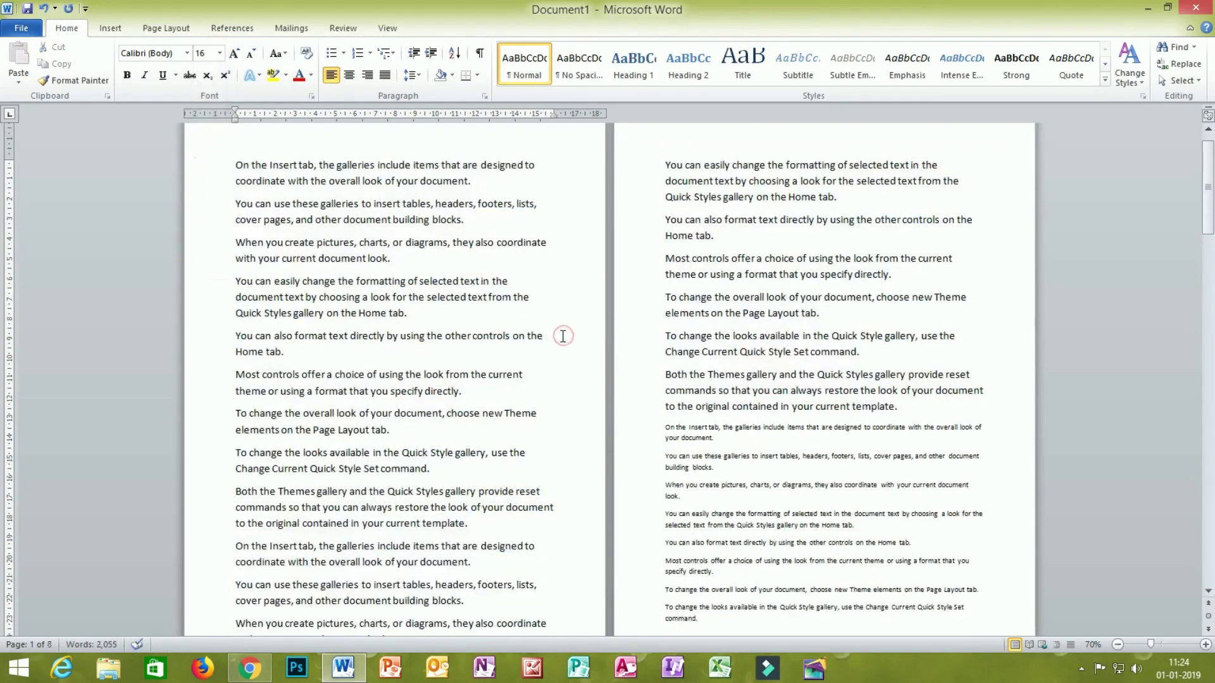
# - Set the font size of the remaining small paragraphs at the end of the second page to 18
pyautogui.scroll(-3, 714, 441)
pyautogui.click(734, 566)
pyautogui.hotkey('ctrl', 'shift', 'Up')
pyautogui.hotkey('ctrl', 'shift', 'Up')
pyautogui.hotkey('ctrl', 'shift', 'Up')
pyautogui.hotkey('ctrl', 'shift', 'Up')
pyautogui.hotkey('ctrl', 'shift', 'Up')
pyautogui.hotkey('ctrl', 'shift', 'Up')
pyautogui.hotkey('ctrl', 'shift', 'Up')
pyautogui.hotkey('ctrl', 'shift', 'Up')
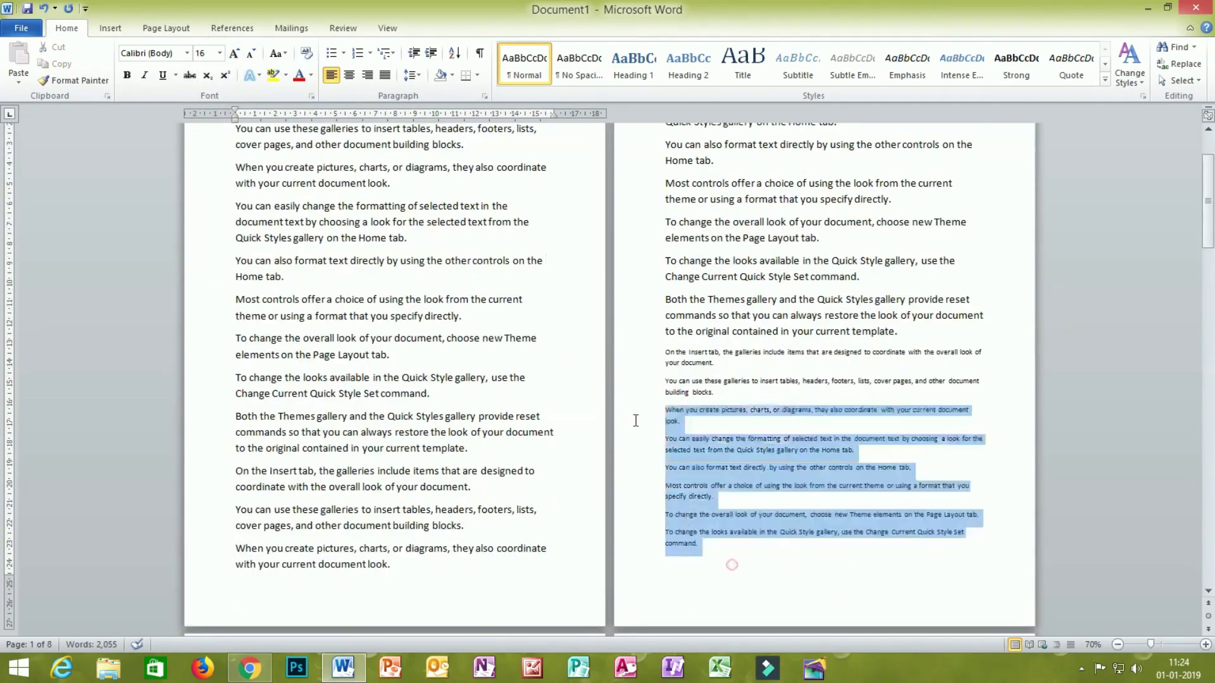
pyautogui.click(223, 56)
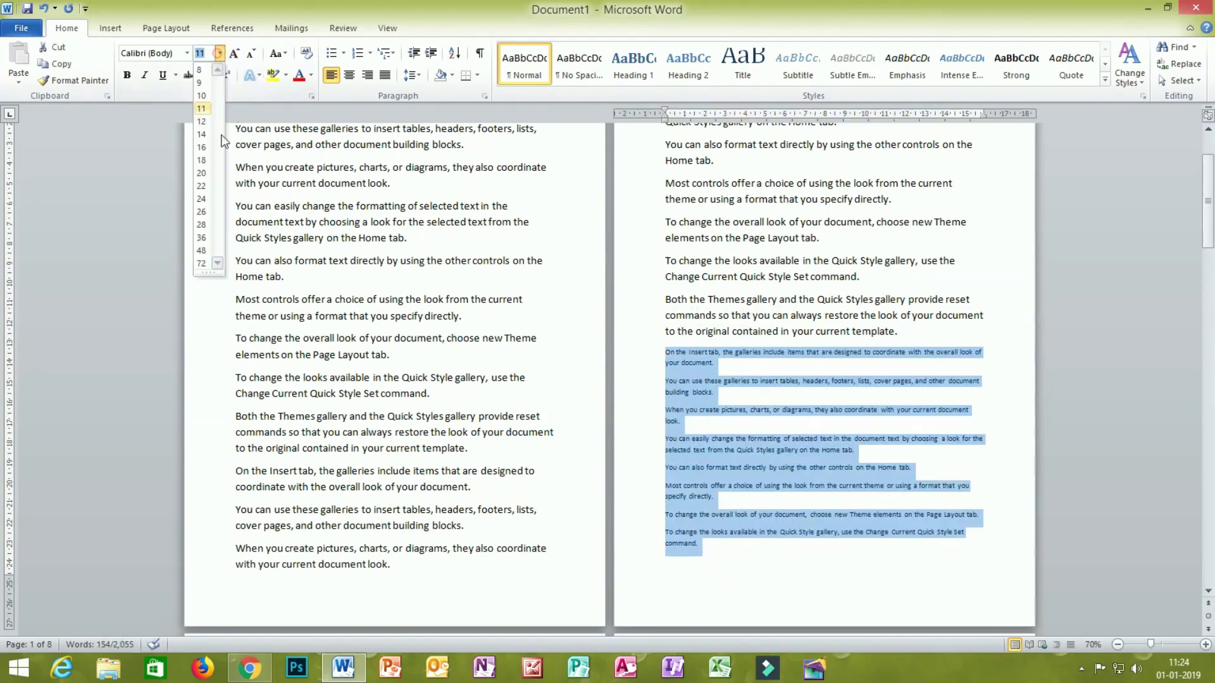
pyautogui.click(200, 157)
pyautogui.click(984, 589)
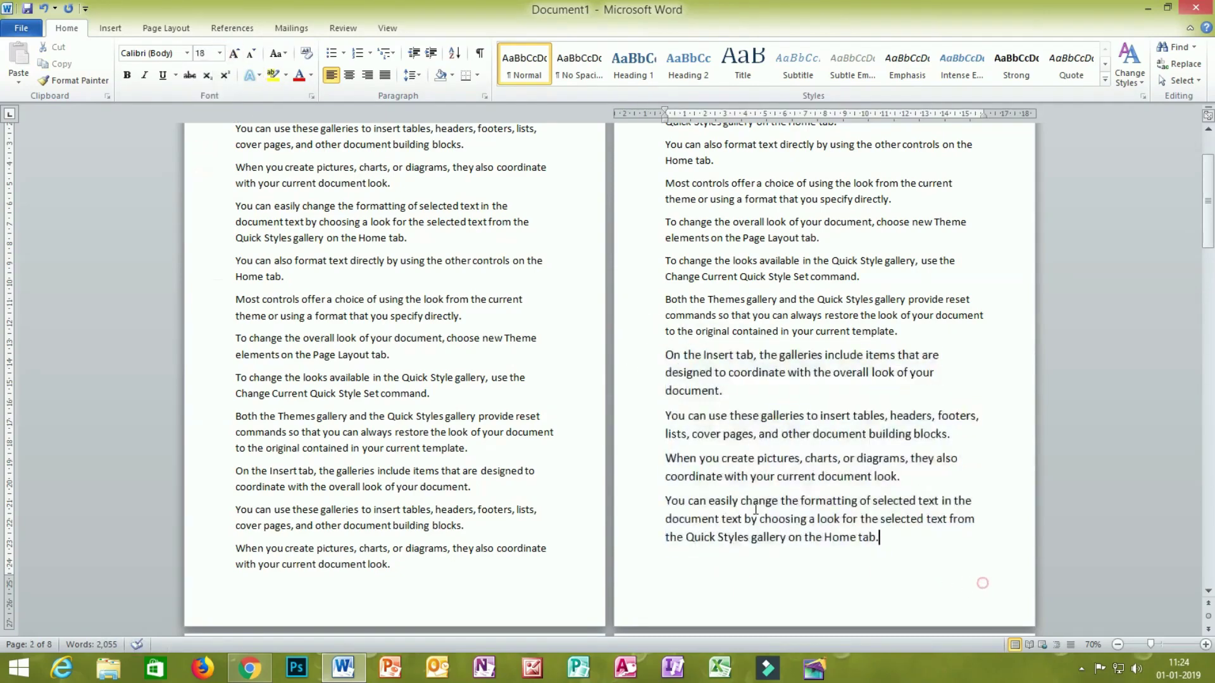
# - Turn on continuous line numbering for the document
pyautogui.scroll(4, 412, 330)
pyautogui.scroll(-1, 417, 229)
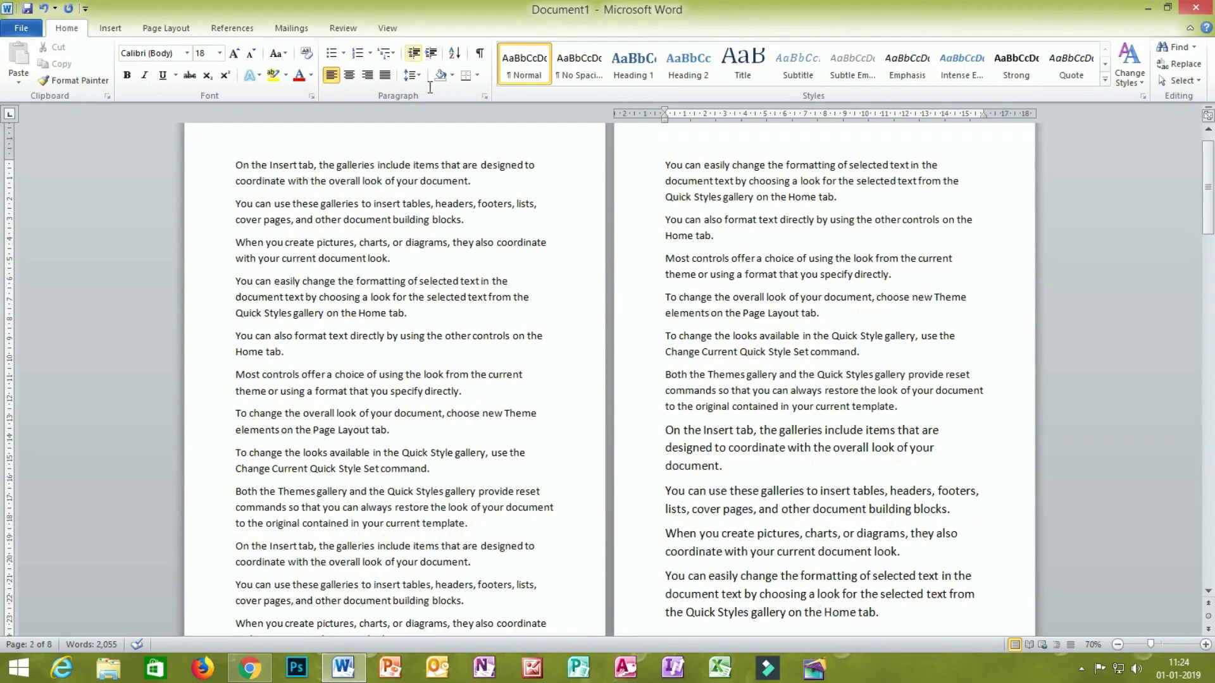
pyautogui.click(155, 30)
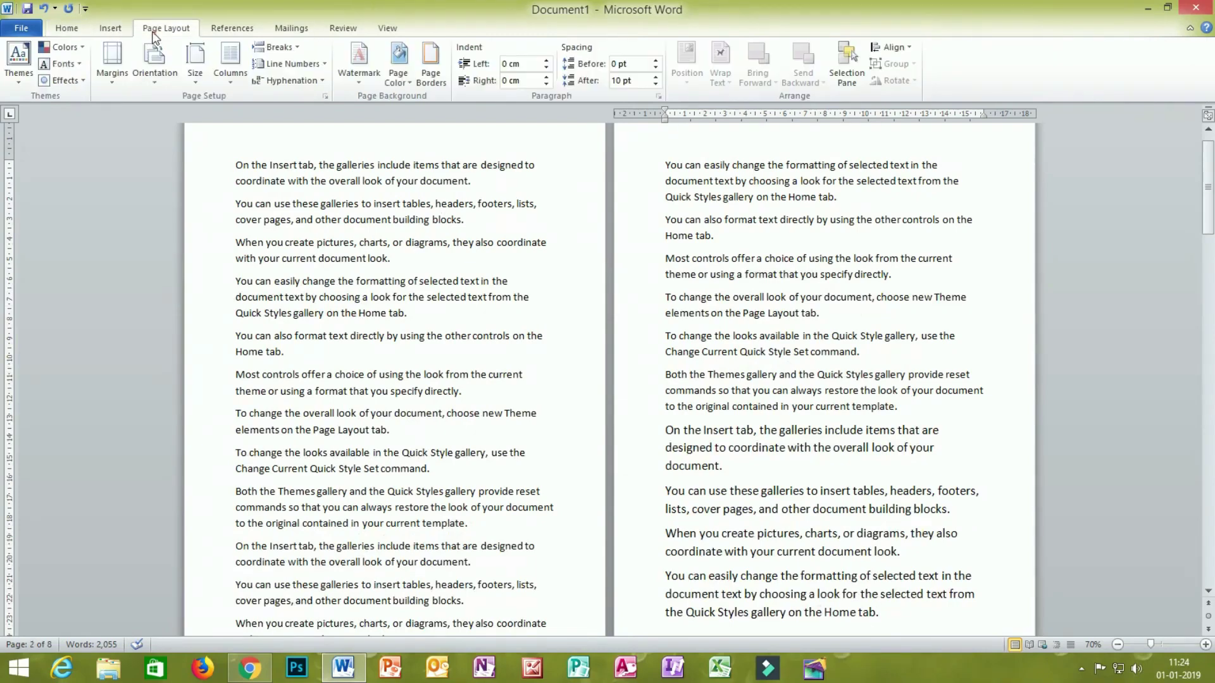
pyautogui.click(304, 67)
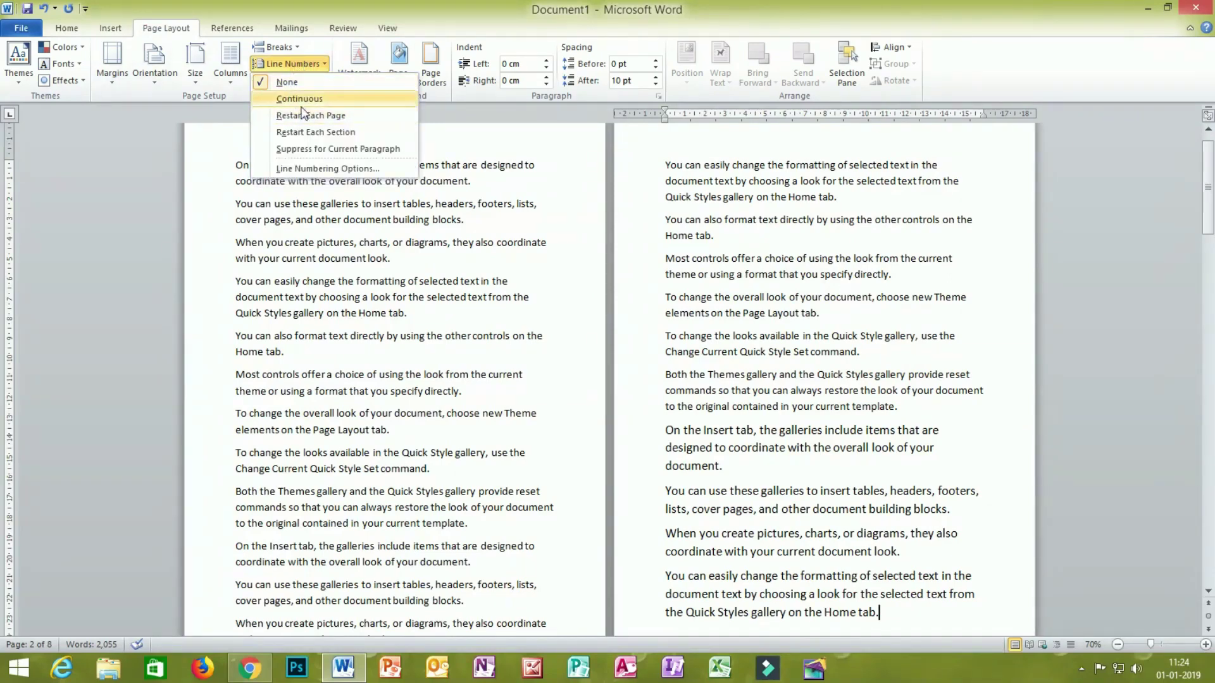
pyautogui.moveTo(277, 112)
pyautogui.mouseDown()
pyautogui.moveTo(329, 99)
pyautogui.moveTo(272, 95)
pyautogui.moveTo(281, 109)
pyautogui.mouseUp()
pyautogui.press('Escape')
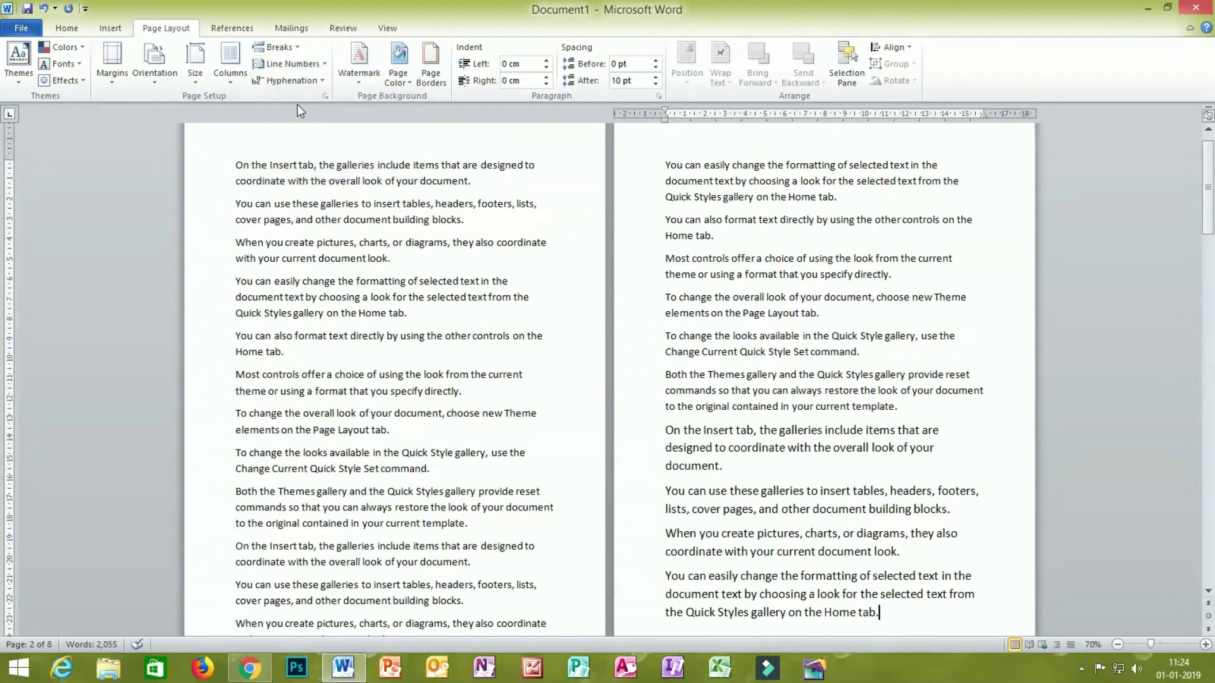
pyautogui.click(298, 66)
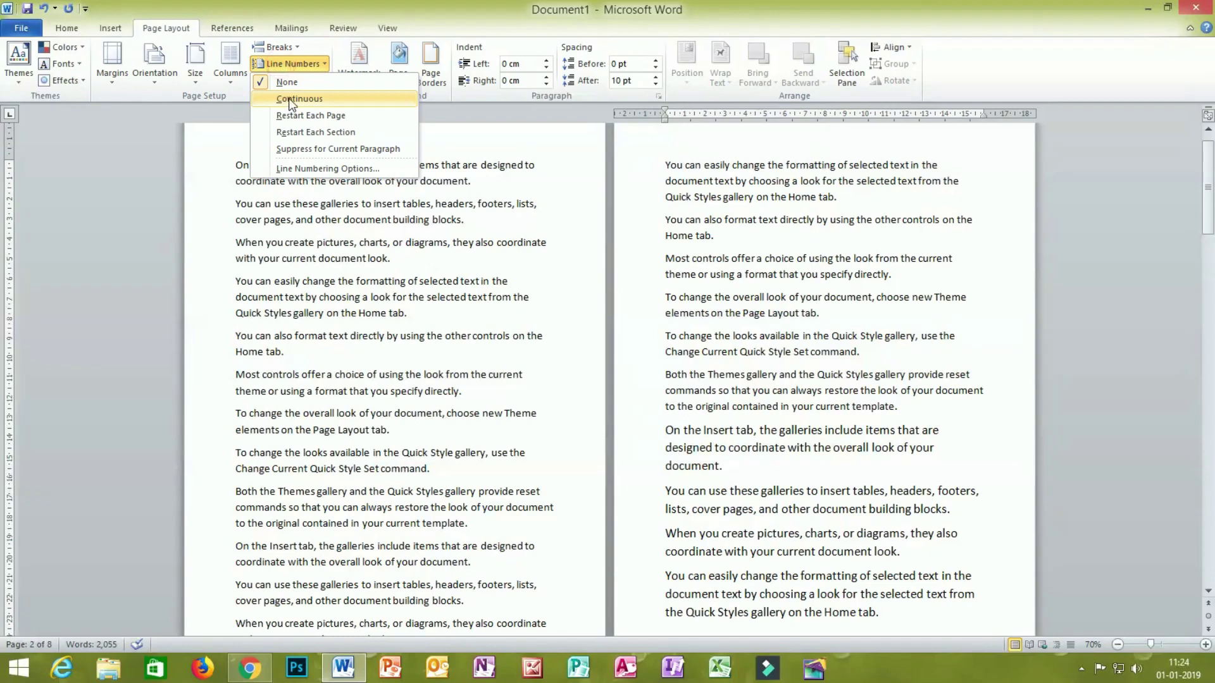
pyautogui.click(289, 98)
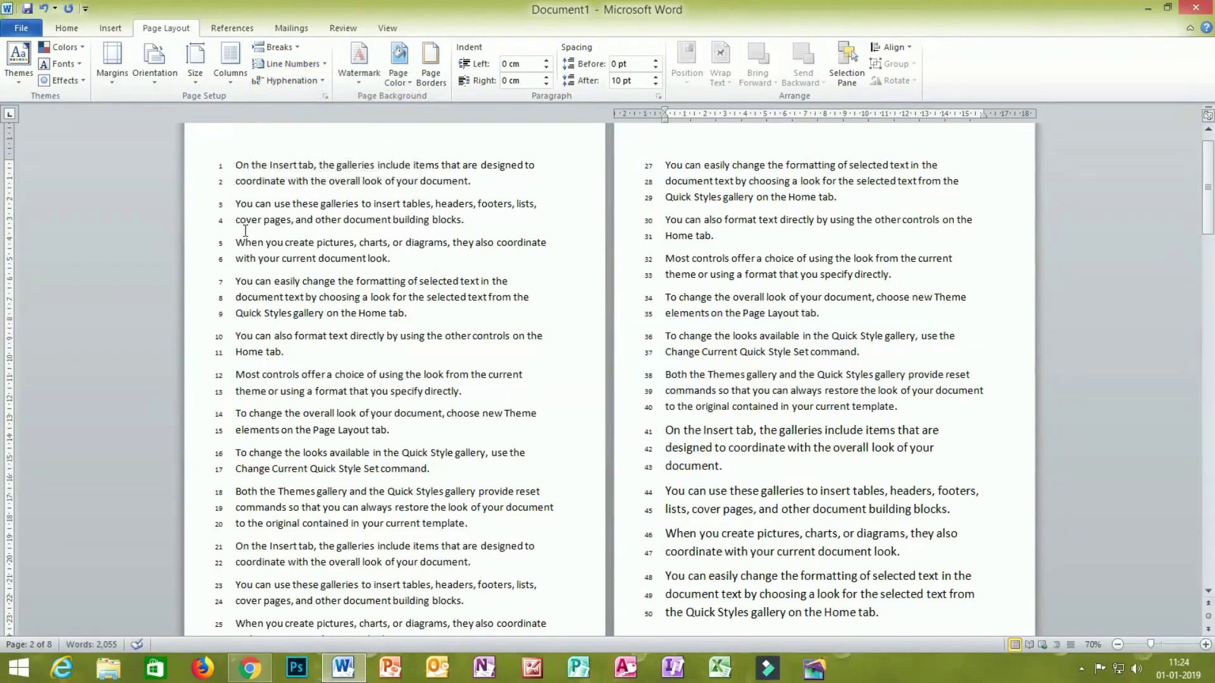
# - Examine how the individual lines of the opening paragraphs on the first page are numbered
pyautogui.scroll(1, 267, 216)
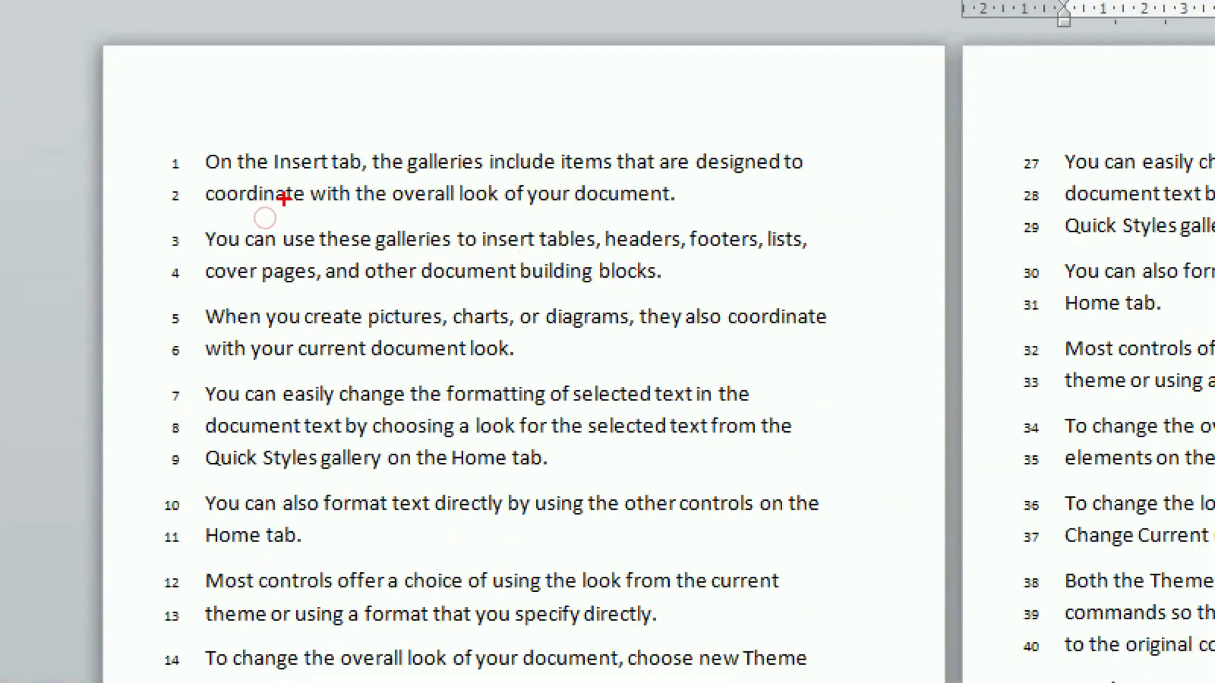
pyautogui.moveTo(202, 184); pyautogui.dragTo(817, 178)
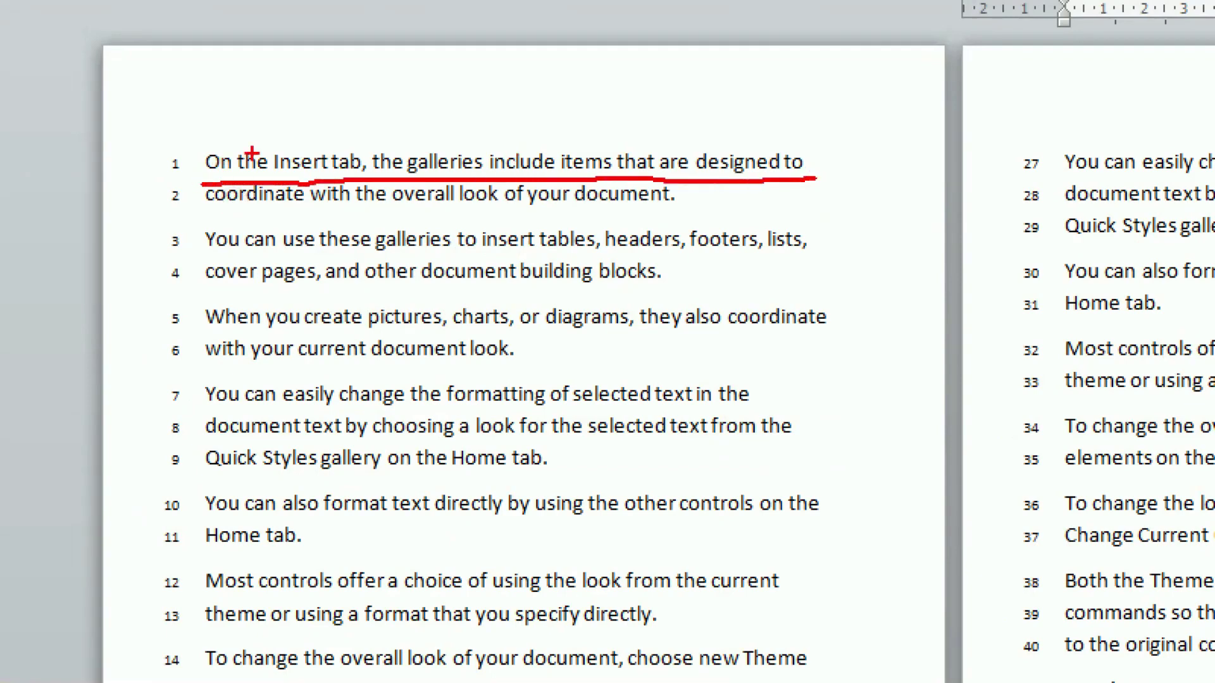
pyautogui.moveTo(196, 153)
pyautogui.mouseDown()
pyautogui.moveTo(202, 183)
pyautogui.moveTo(304, 143)
pyautogui.moveTo(773, 157)
pyautogui.moveTo(836, 184)
pyautogui.moveTo(800, 188)
pyautogui.mouseUp()
pyautogui.moveTo(212, 187)
pyautogui.mouseDown()
pyautogui.moveTo(212, 217)
pyautogui.moveTo(588, 226)
pyautogui.moveTo(679, 199)
pyautogui.moveTo(674, 179)
pyautogui.mouseUp()
pyautogui.moveTo(215, 218)
pyautogui.mouseDown()
pyautogui.moveTo(193, 254)
pyautogui.moveTo(250, 258)
pyautogui.mouseUp()
pyautogui.moveTo(204, 294); pyautogui.dragTo(250, 291)
pyautogui.moveTo(208, 330); pyautogui.dragTo(250, 328)
pyautogui.moveTo(225, 375); pyautogui.dragTo(265, 371)
pyautogui.press('Escape')
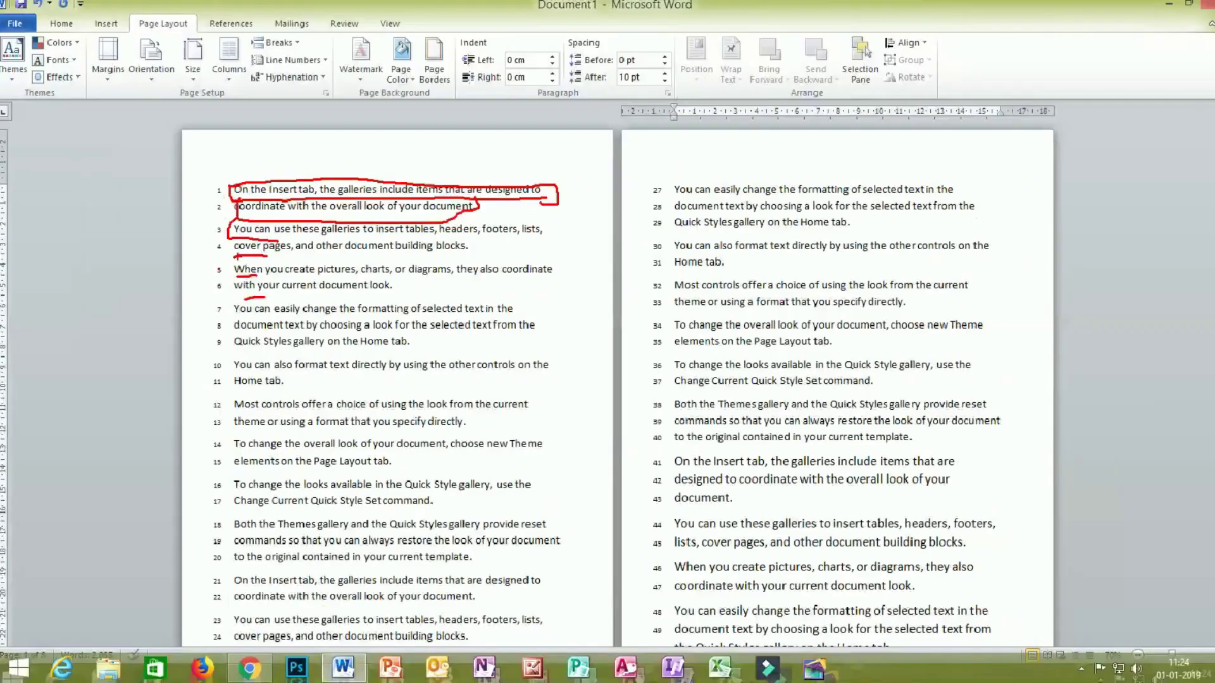
# - Review the line numbers from the first page through to the end of the document
pyautogui.scroll(-2, 303, 256)
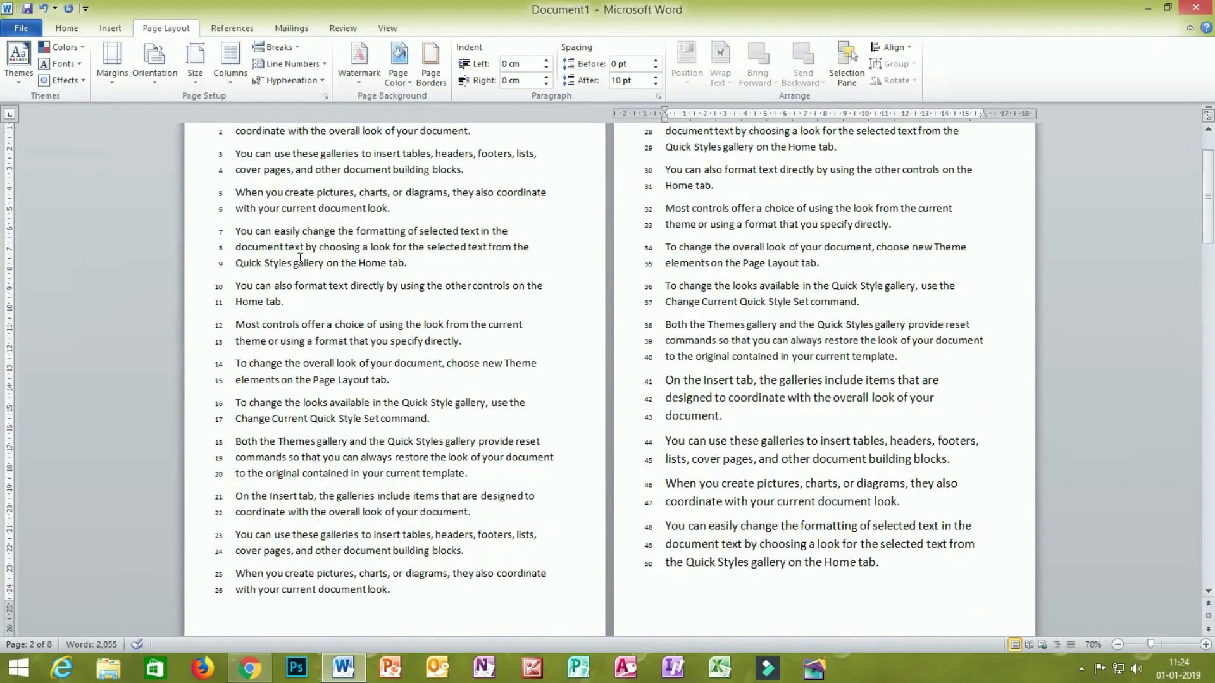
pyautogui.scroll(-3, 879, 462)
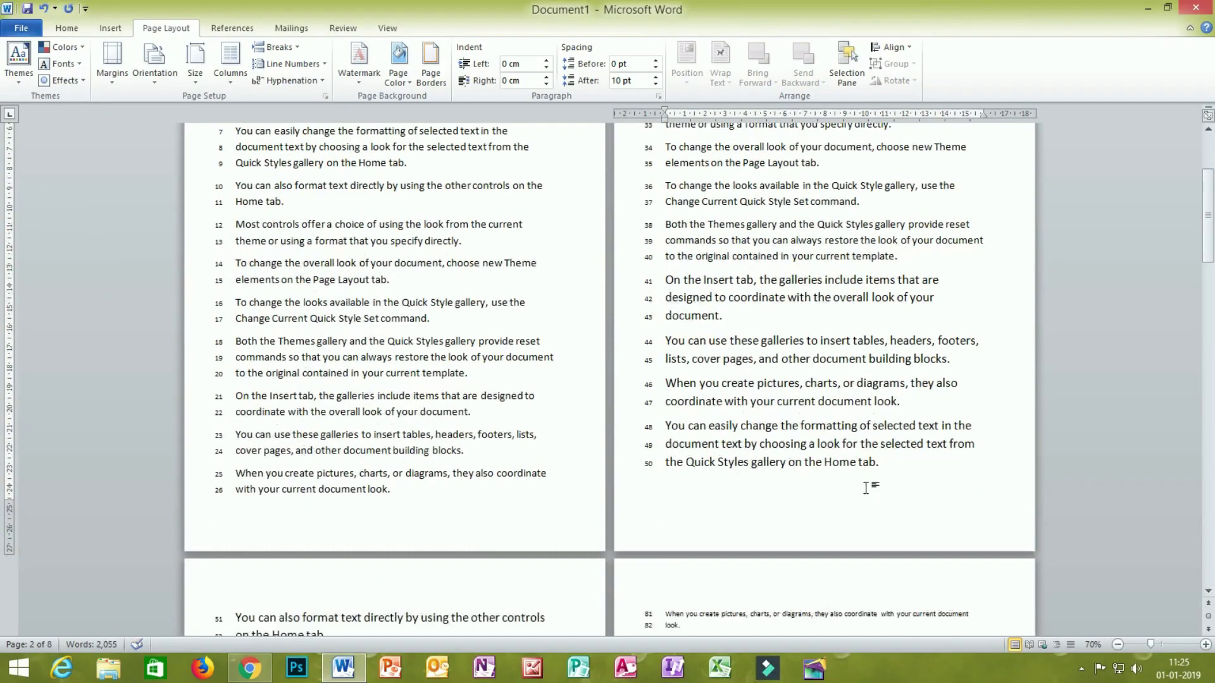
pyautogui.scroll(-5, 721, 458)
pyautogui.scroll(-20, 721, 458)
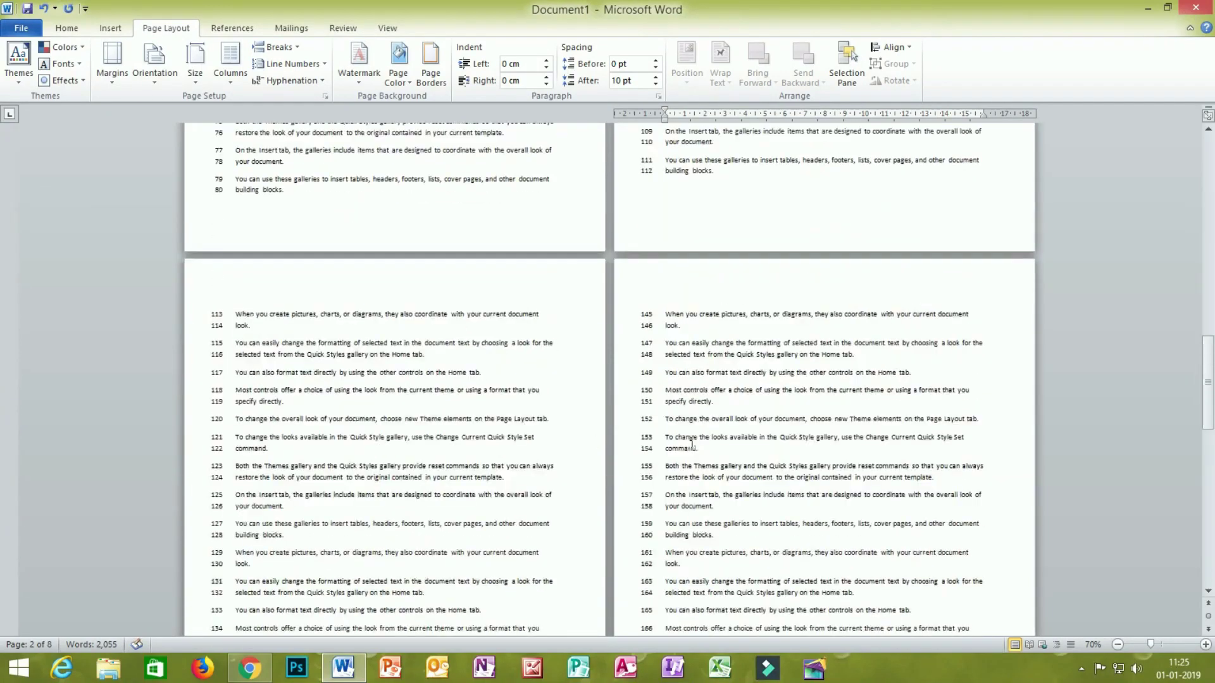
pyautogui.scroll(-8, 691, 442)
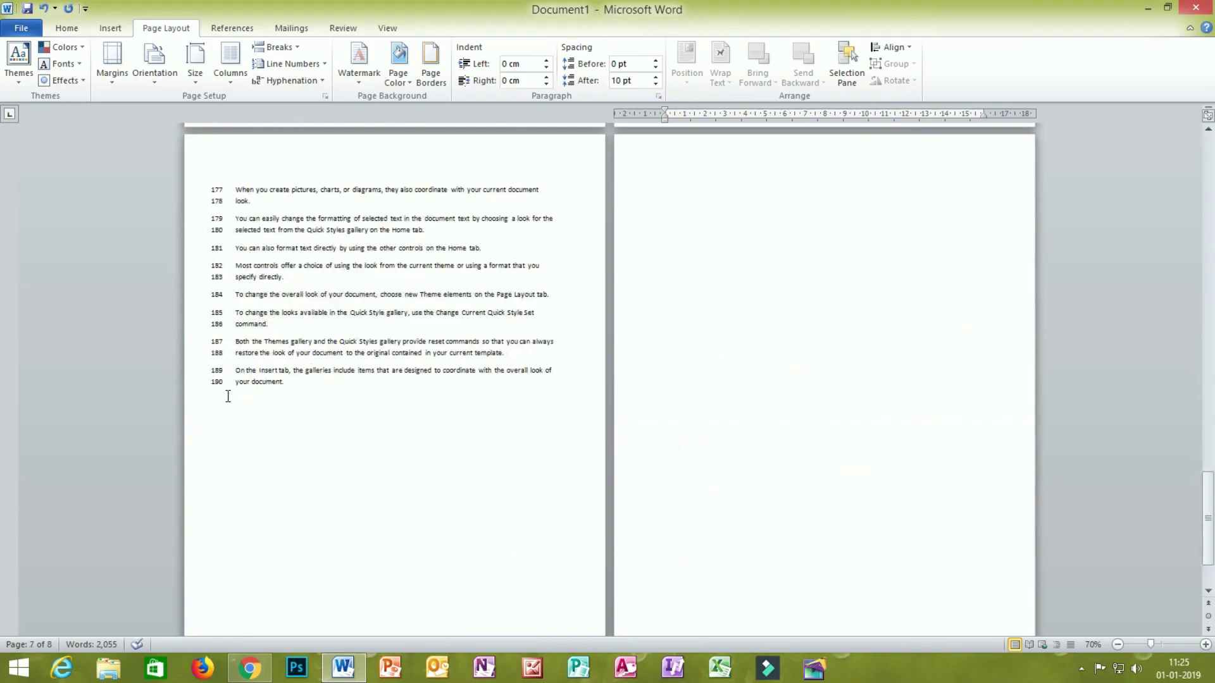
pyautogui.scroll(15, 296, 329)
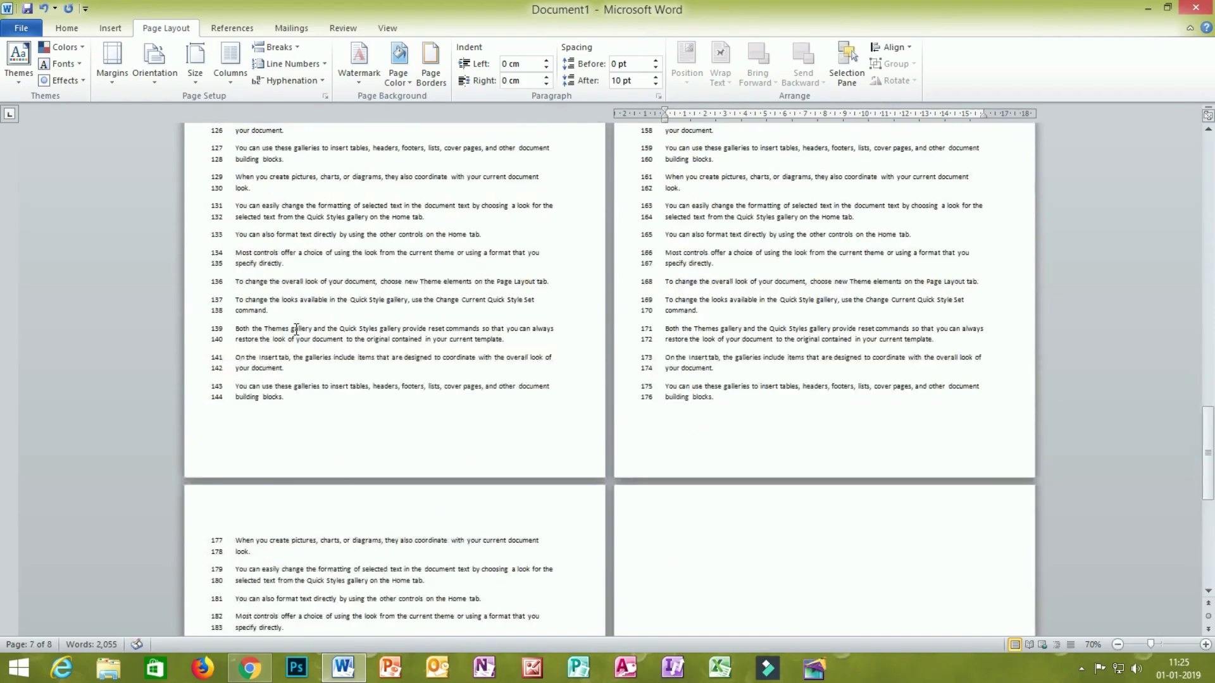
pyautogui.scroll(15, 297, 329)
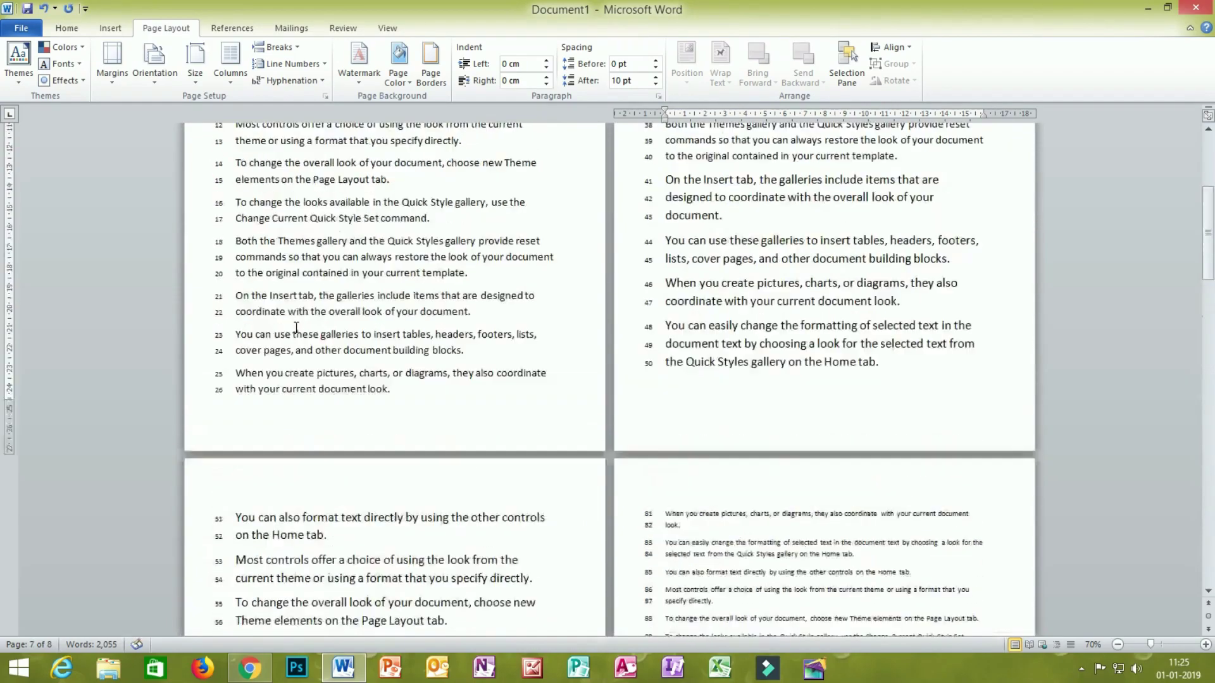
# - Set the line numbers to restart on each page and check the numbering across the first four pages
pyautogui.click(279, 66)
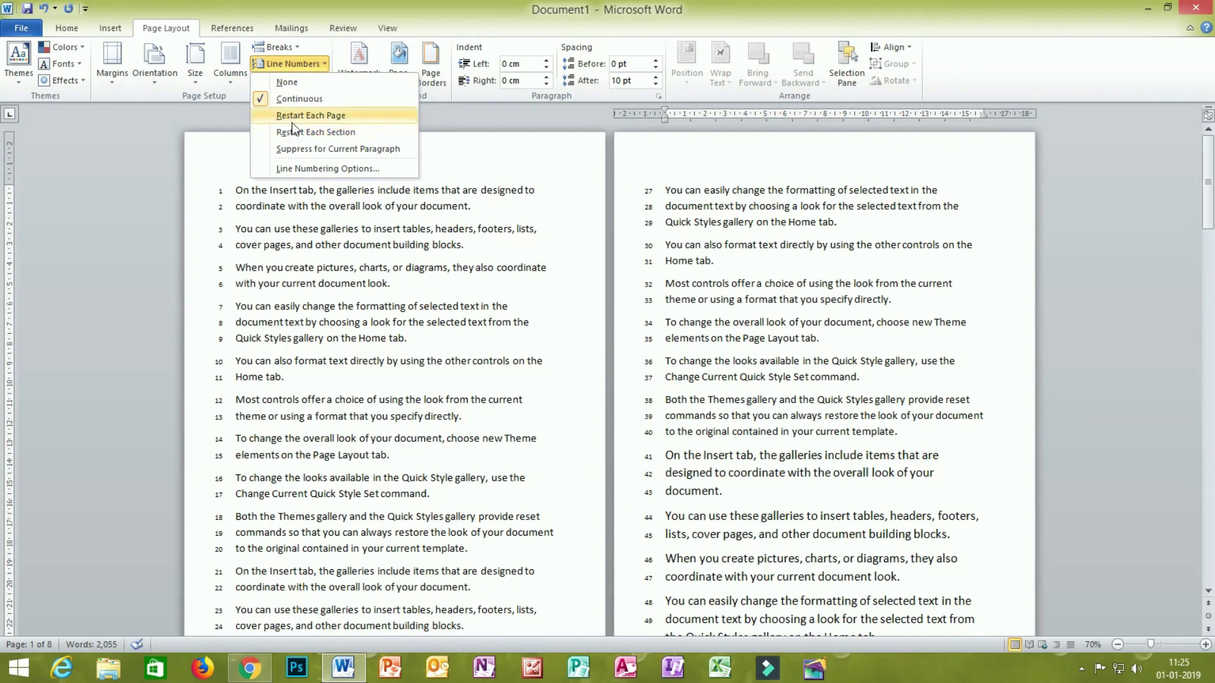
pyautogui.moveTo(292, 124)
pyautogui.mouseDown()
pyautogui.moveTo(346, 125)
pyautogui.moveTo(287, 104)
pyautogui.mouseUp()
pyautogui.press('Escape')
pyautogui.click(291, 64)
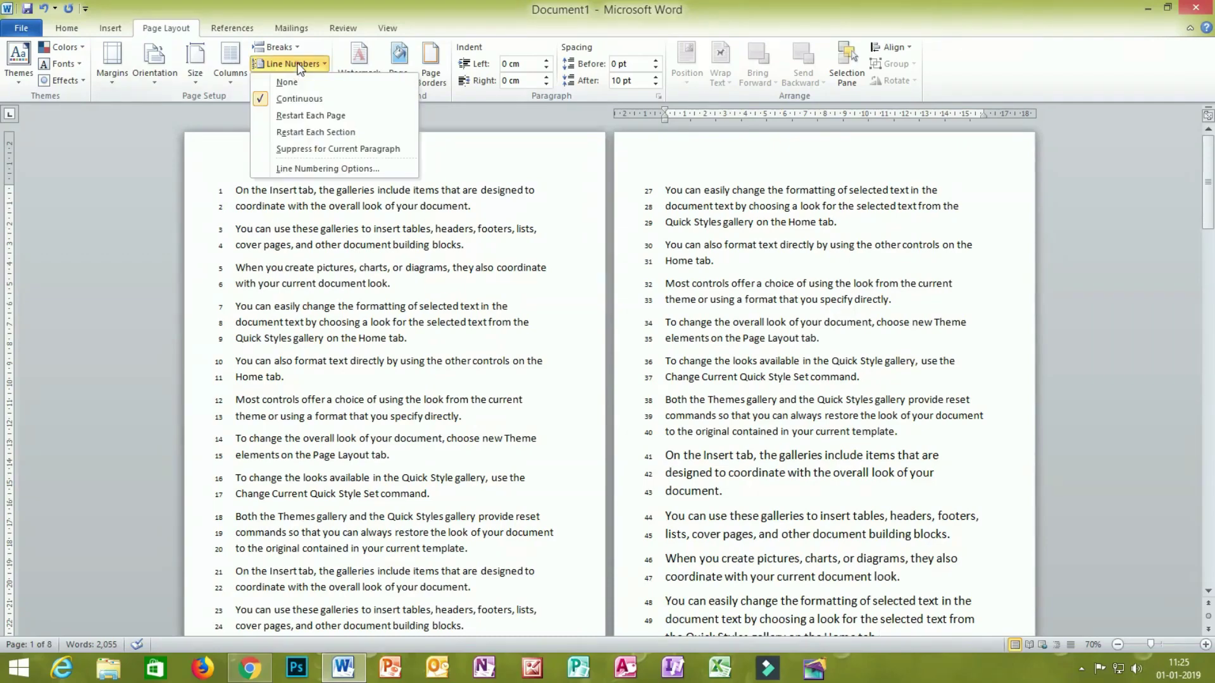
pyautogui.click(290, 116)
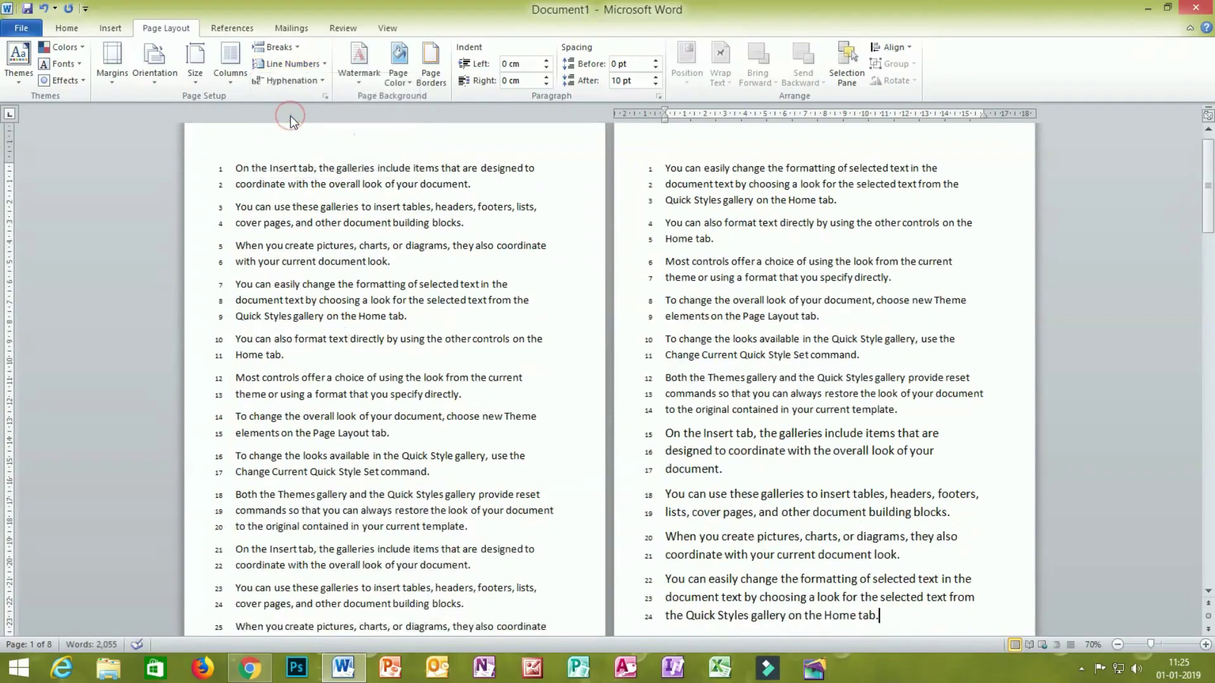
pyautogui.scroll(-2, 329, 244)
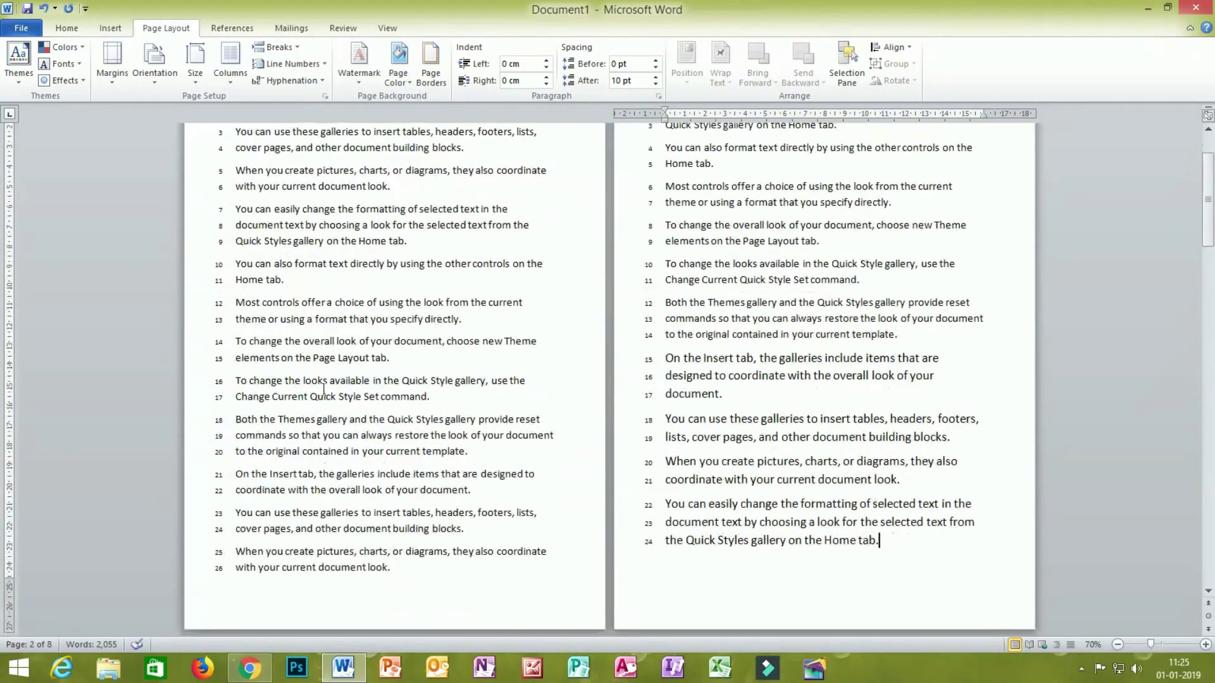
pyautogui.scroll(3, 621, 384)
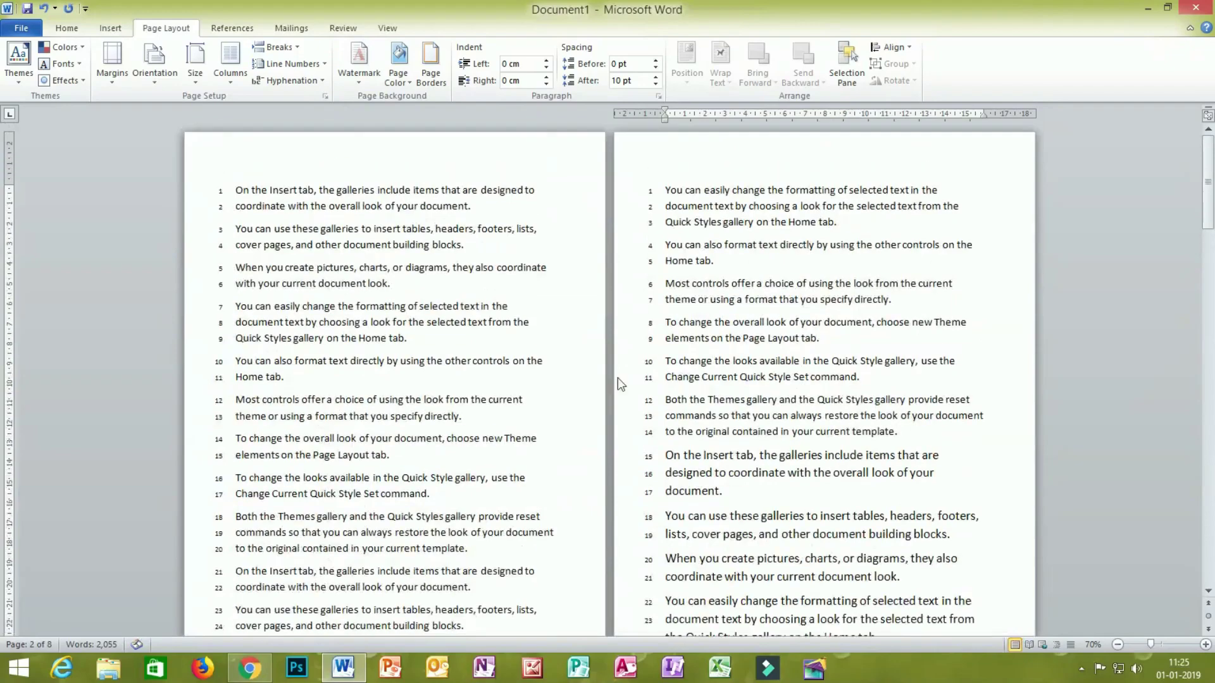
pyautogui.scroll(-13, 691, 408)
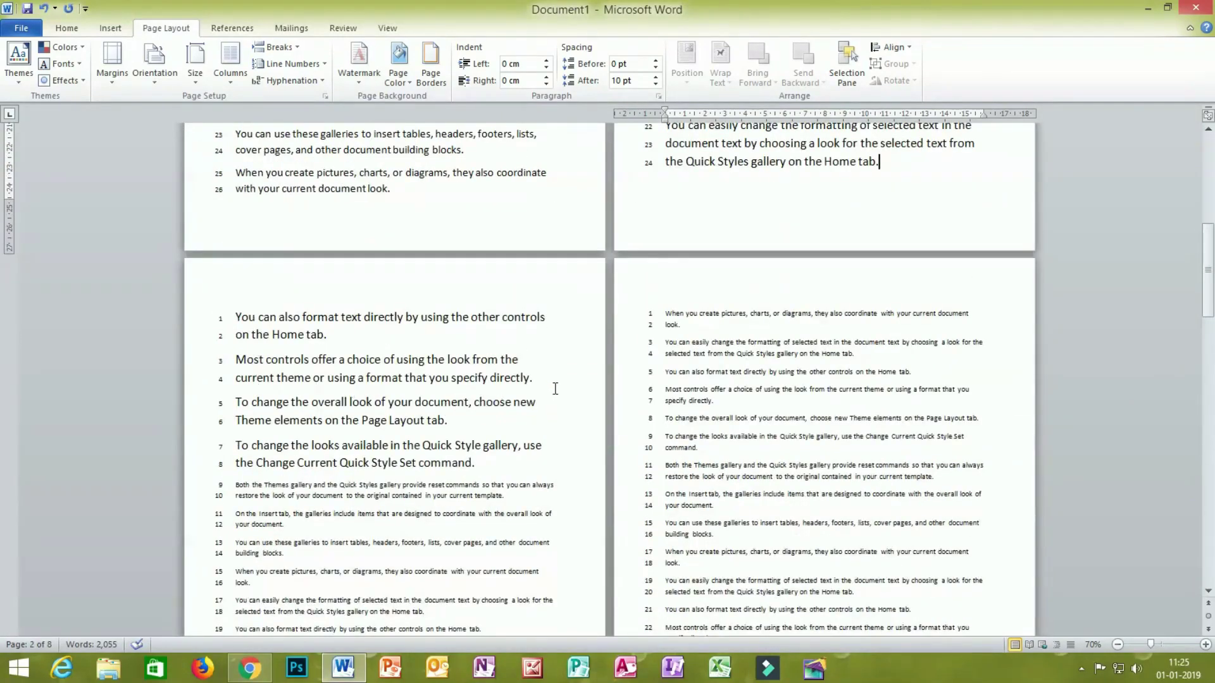
pyautogui.scroll(13, 557, 385)
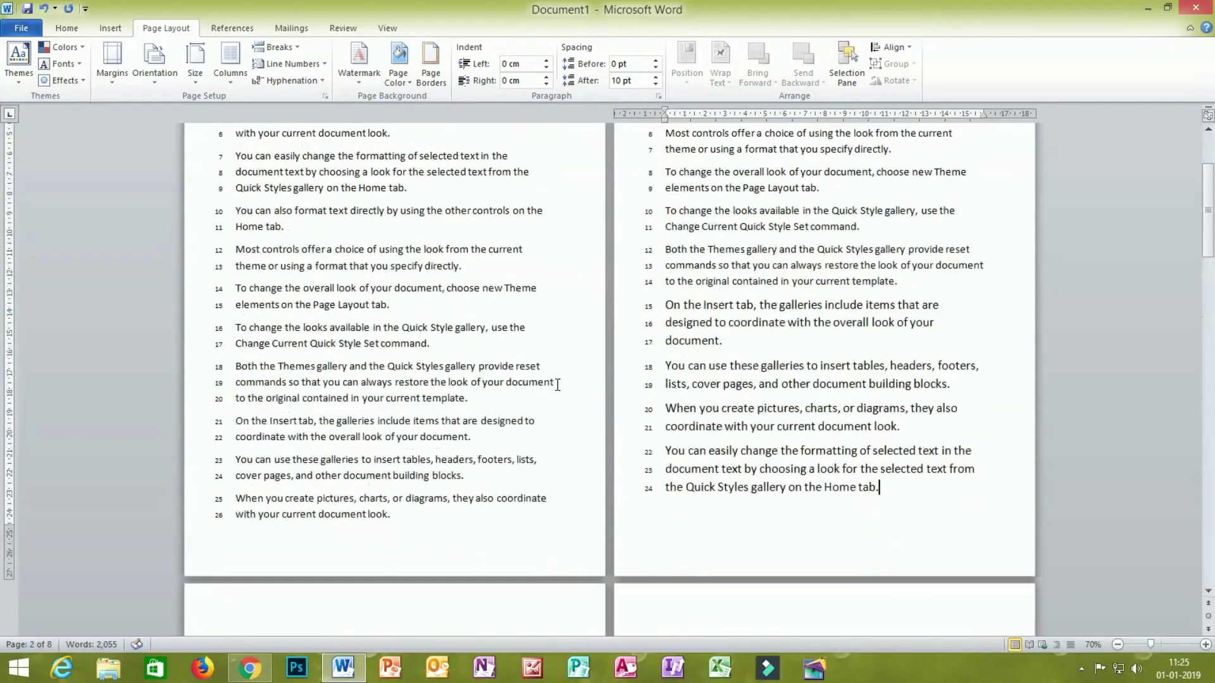
# - Switch the line numbering to restart at each section and review the numbers through the following pages
pyautogui.click(306, 61)
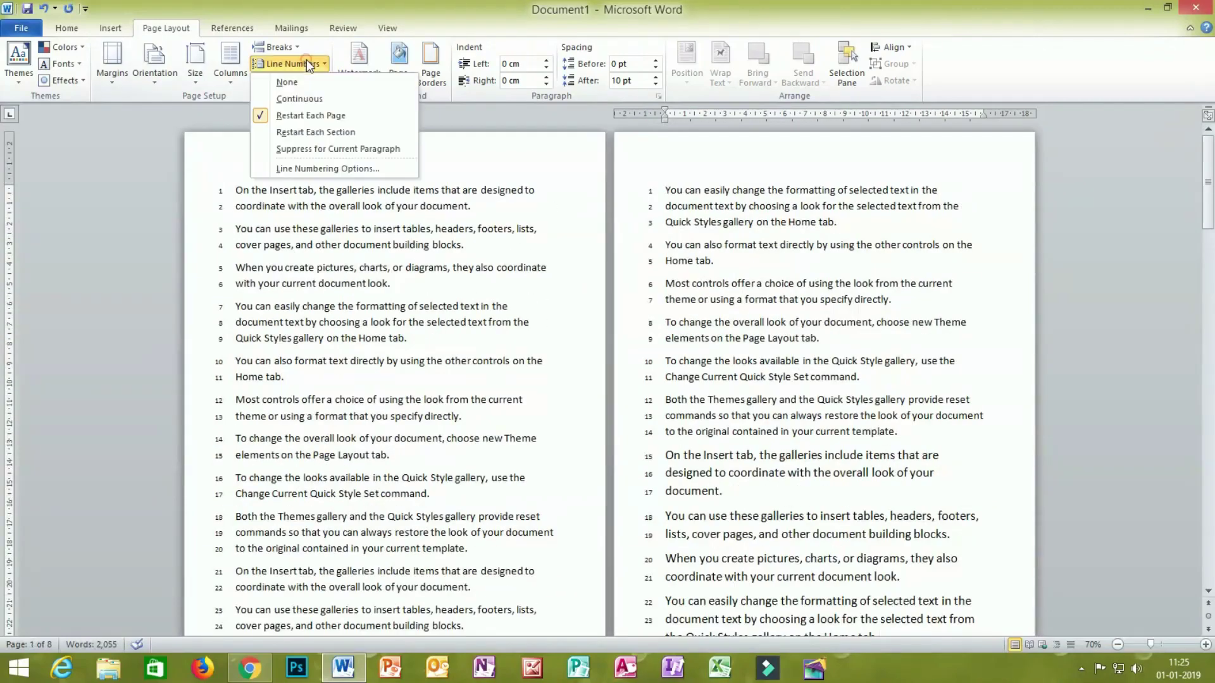
pyautogui.click(304, 132)
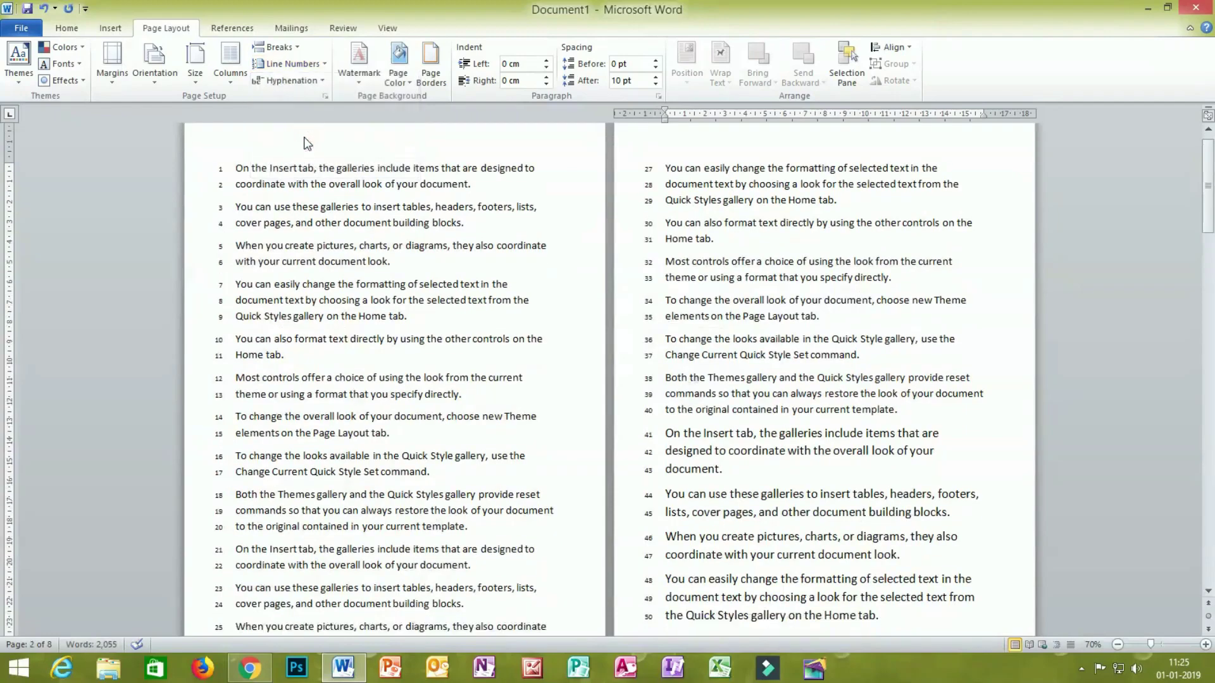
pyautogui.scroll(-12, 551, 463)
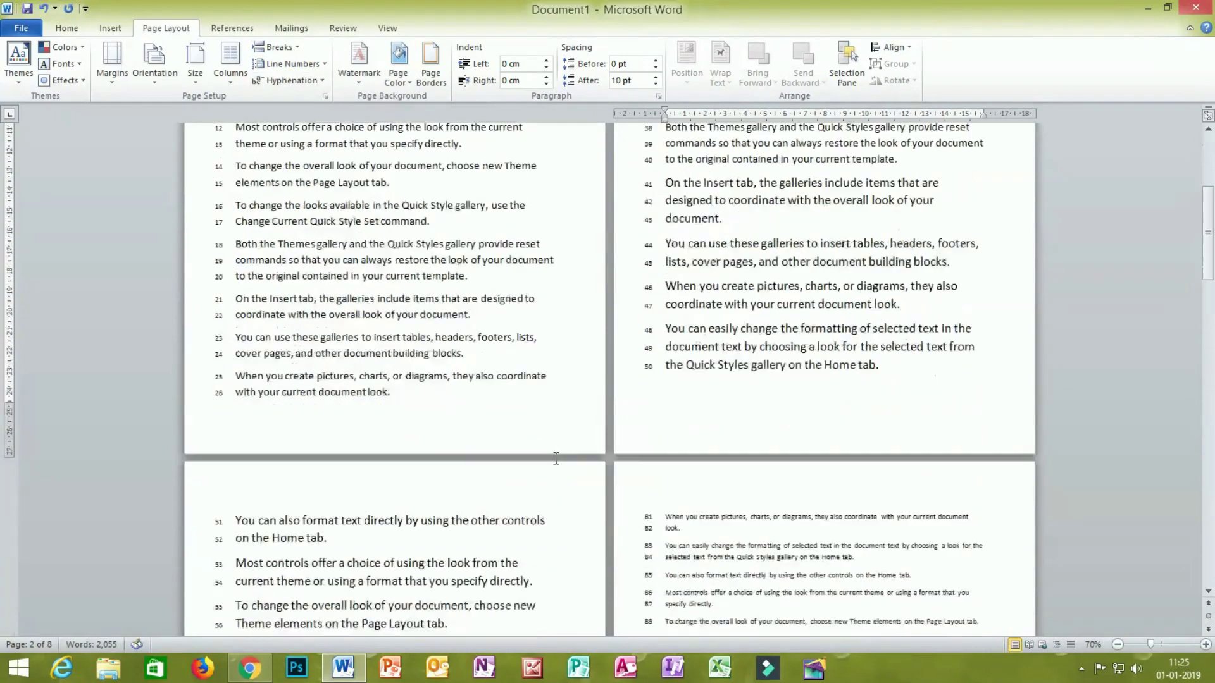
pyautogui.scroll(12, 552, 463)
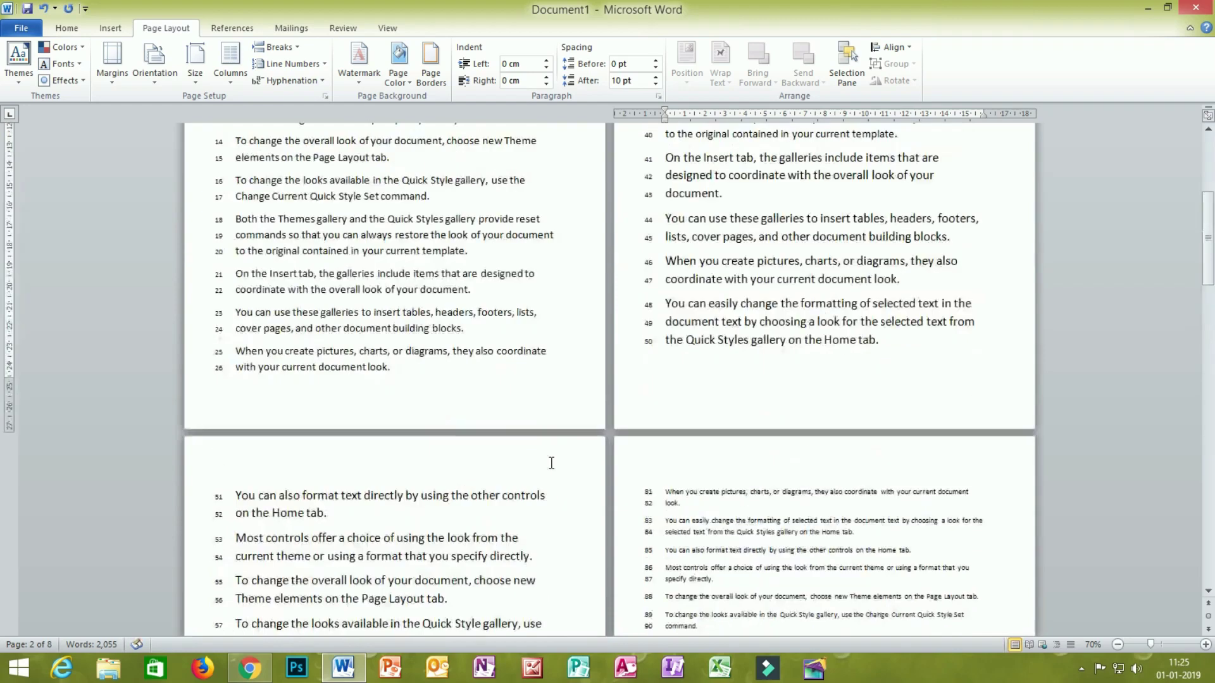
pyautogui.click(295, 61)
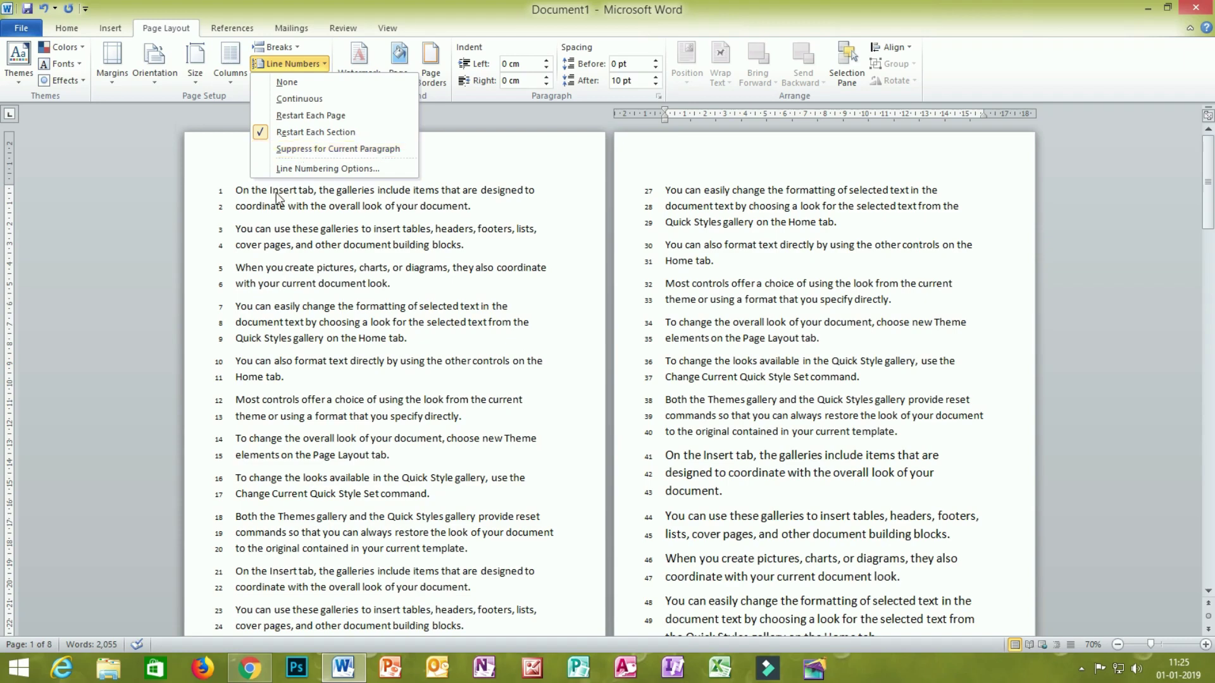
pyautogui.click(414, 347)
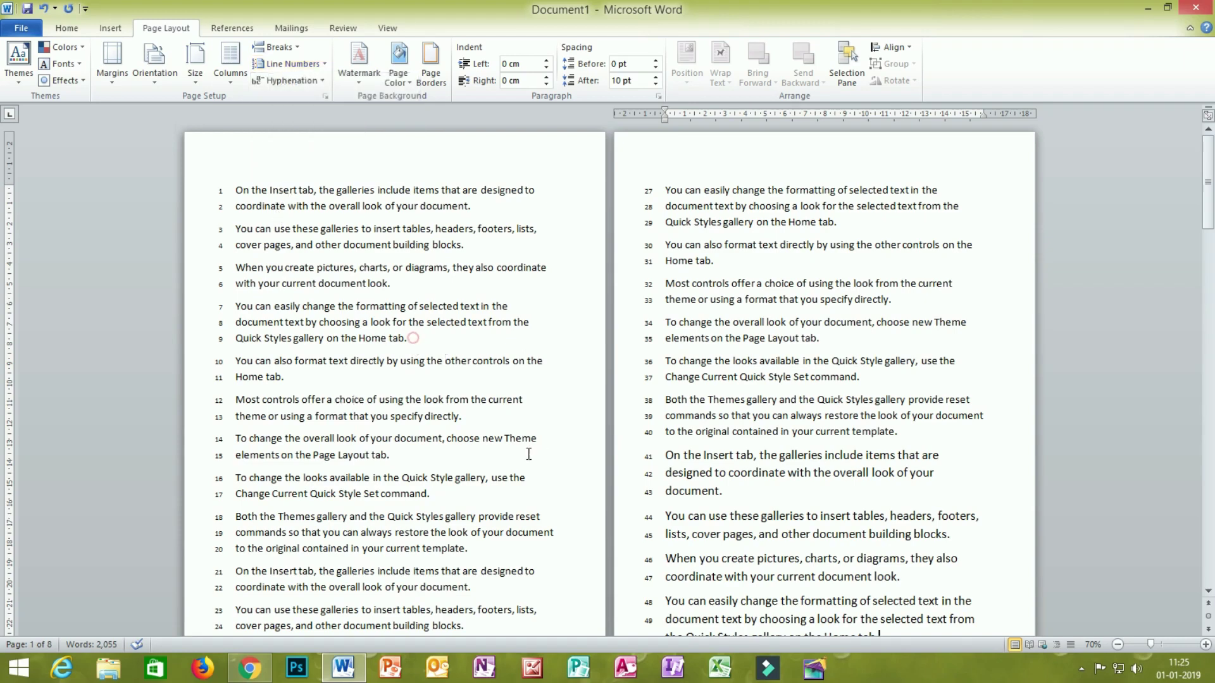
pyautogui.scroll(-20, 557, 422)
pyautogui.scroll(-10, 557, 421)
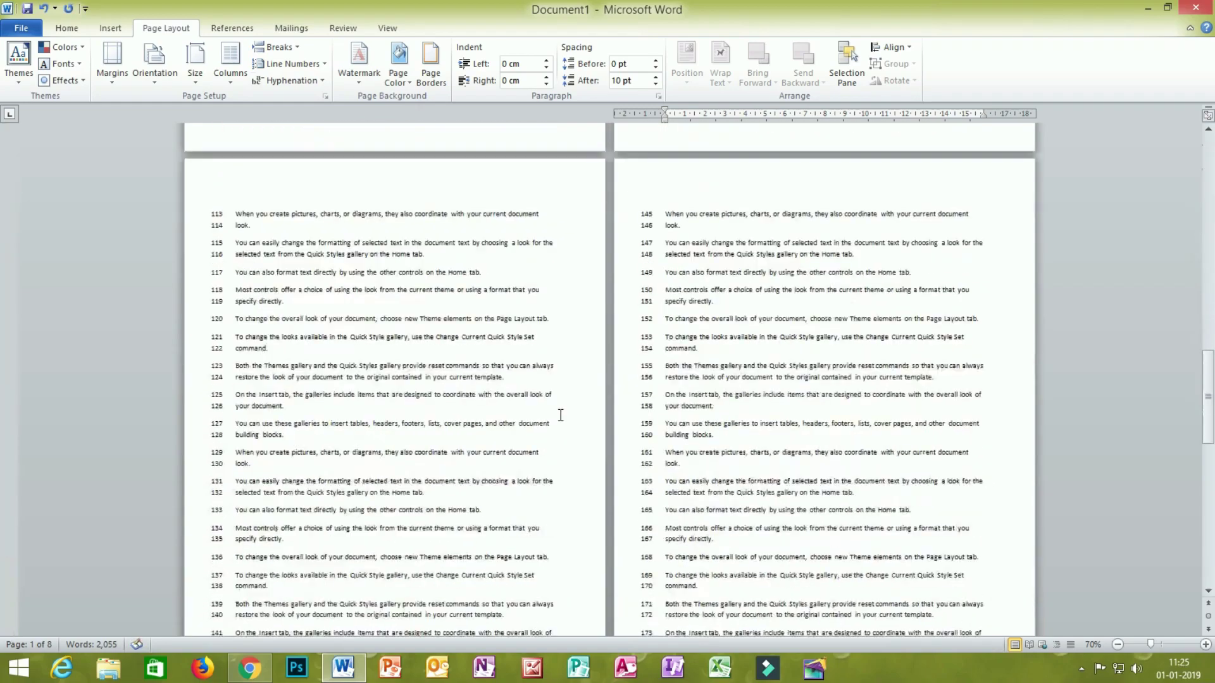
# - Delete all the text in the document and set the line numbering to continuous
pyautogui.moveTo(585, 514); pyautogui.dragTo(293, 396)
pyautogui.hotkey('ctrl', 'a')
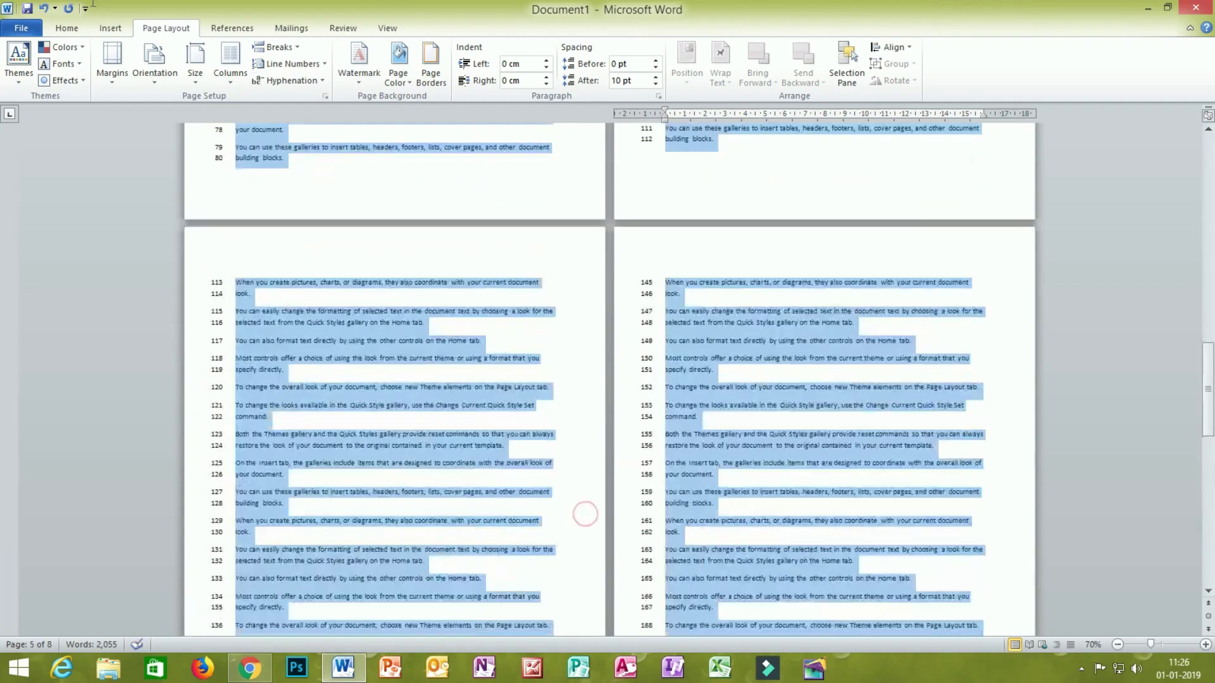
pyautogui.press('Delete')
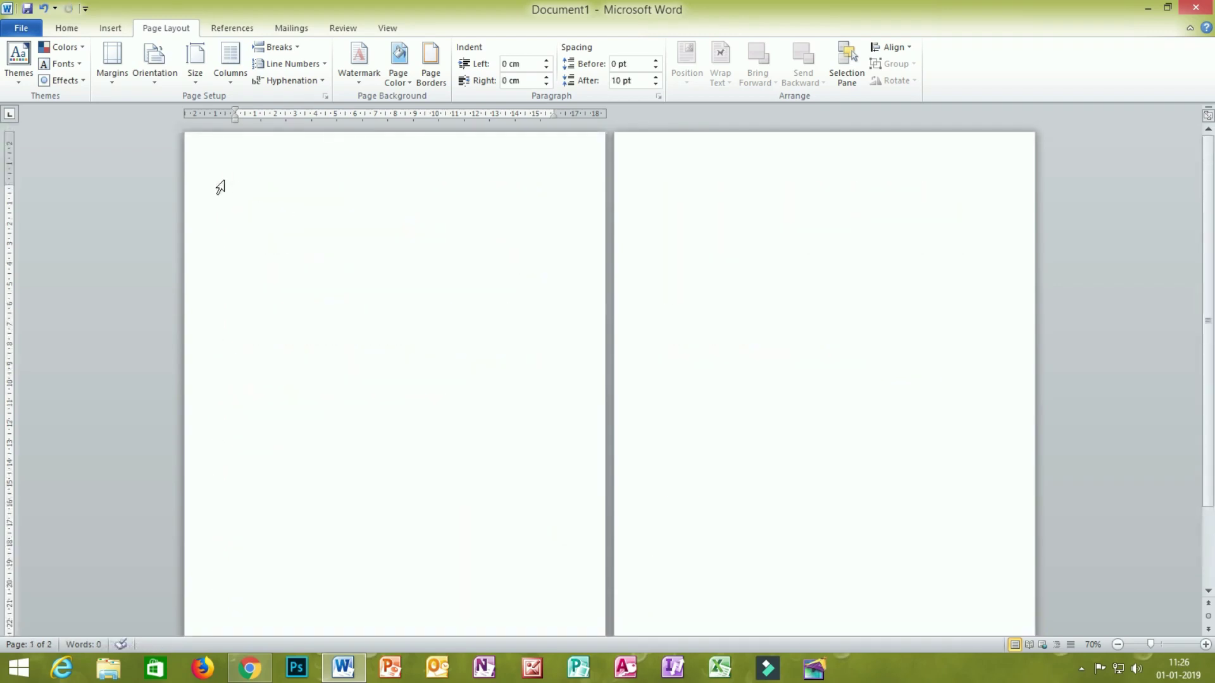
pyautogui.click(291, 63)
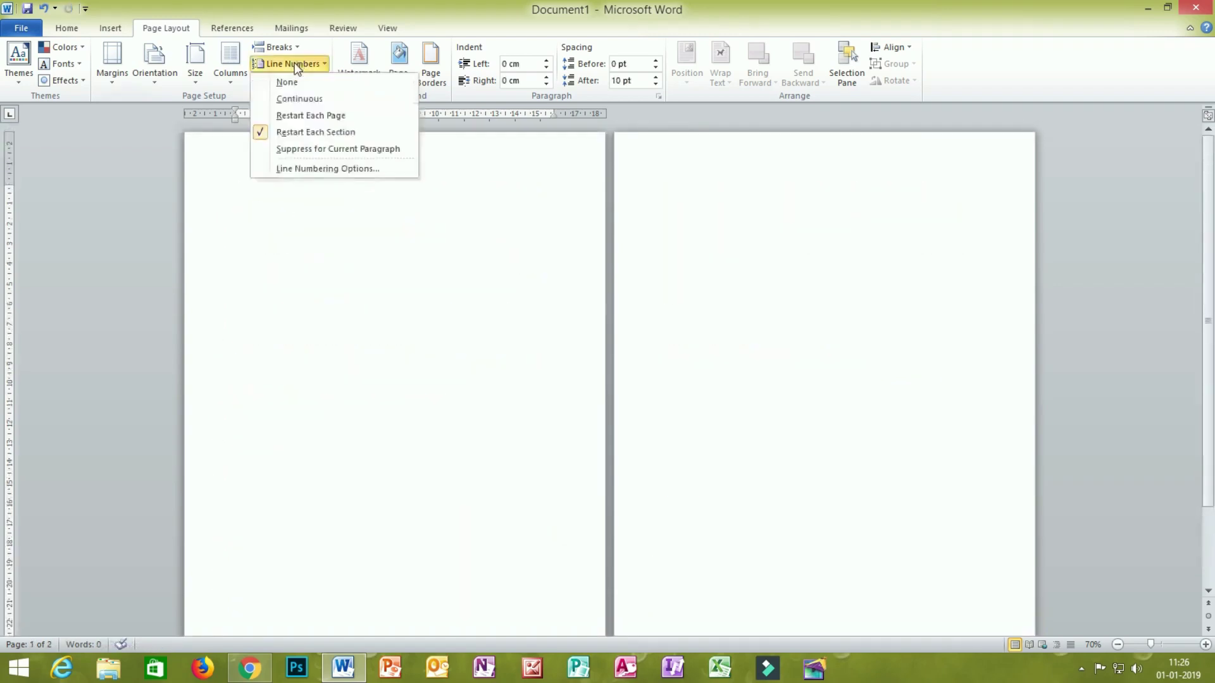
pyautogui.click(299, 97)
# - Enter nine short sample lines on the first page: Rtrtrtertert, Thrrtu, Ry, Ey, Dty, Dt, T, Yht and hfhfhj
pyautogui.write('rtrtrtertert')
pyautogui.press('Return')
pyautogui.write('thrrtu')
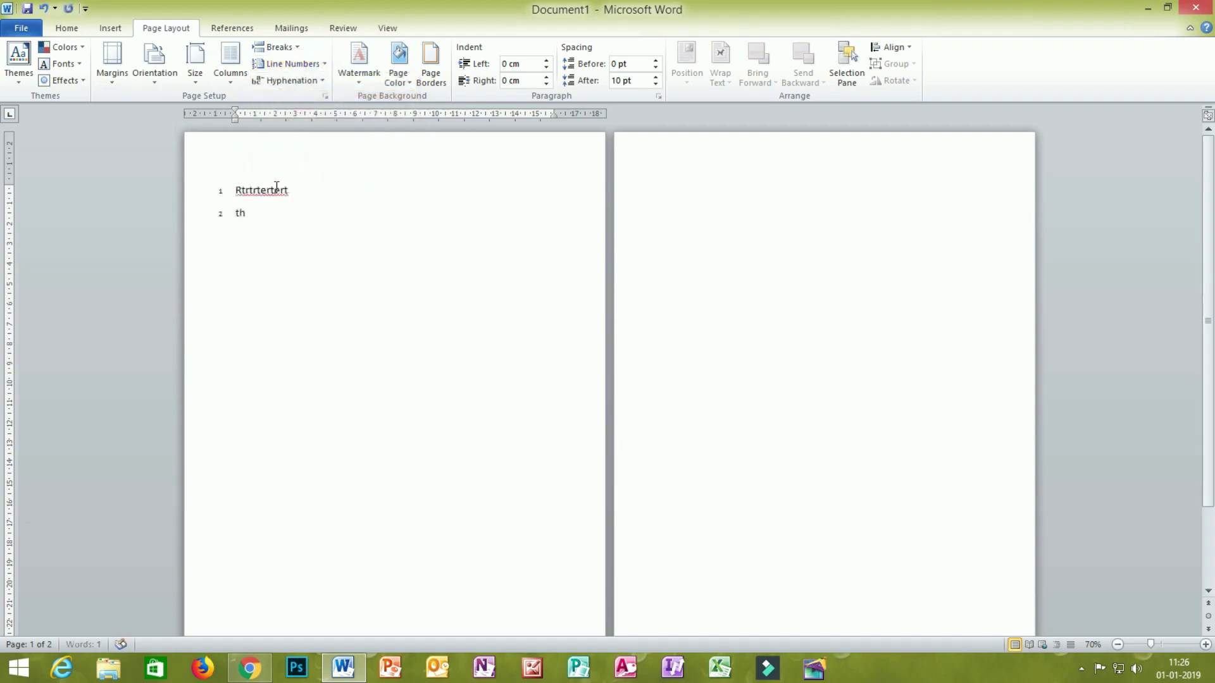
pyautogui.press('Return')
pyautogui.write('ry')
pyautogui.press('Return')
pyautogui.write('ey dty')
pyautogui.press('Return')
pyautogui.write('dt')
pyautogui.press('Return')
pyautogui.write('t')
pyautogui.press('Return')
pyautogui.write('yht')
pyautogui.press('Return')
pyautogui.write('hfhfhj')
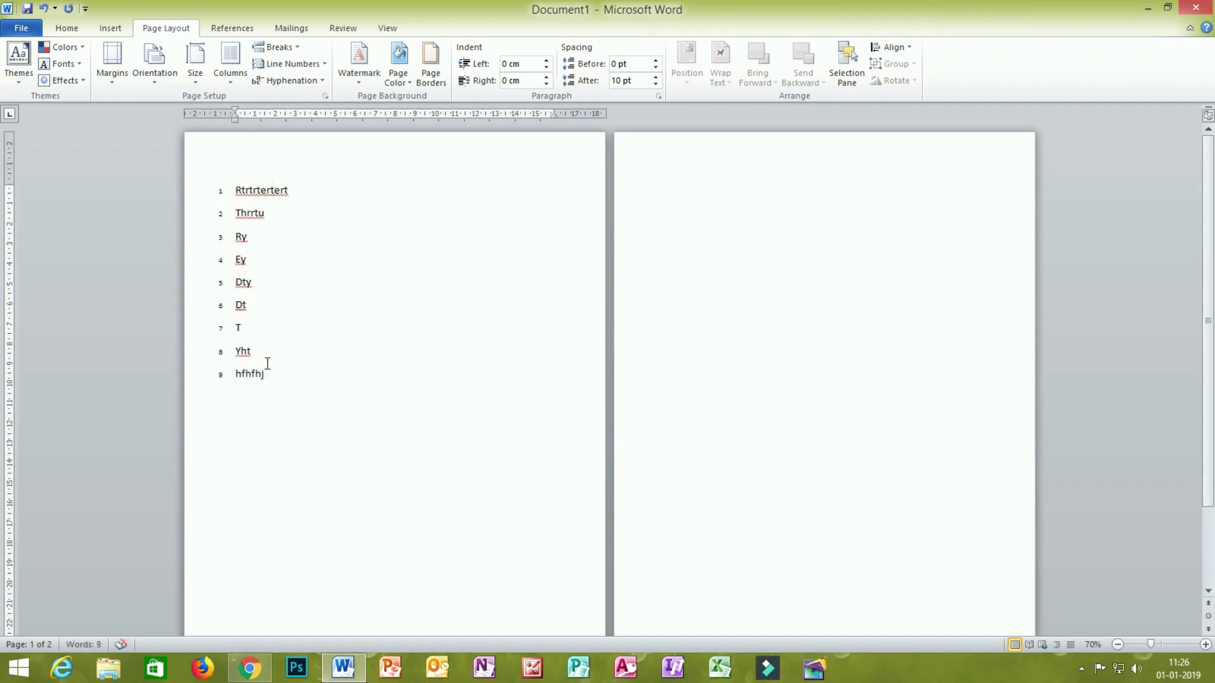
pyautogui.scroll(5, 277, 338)
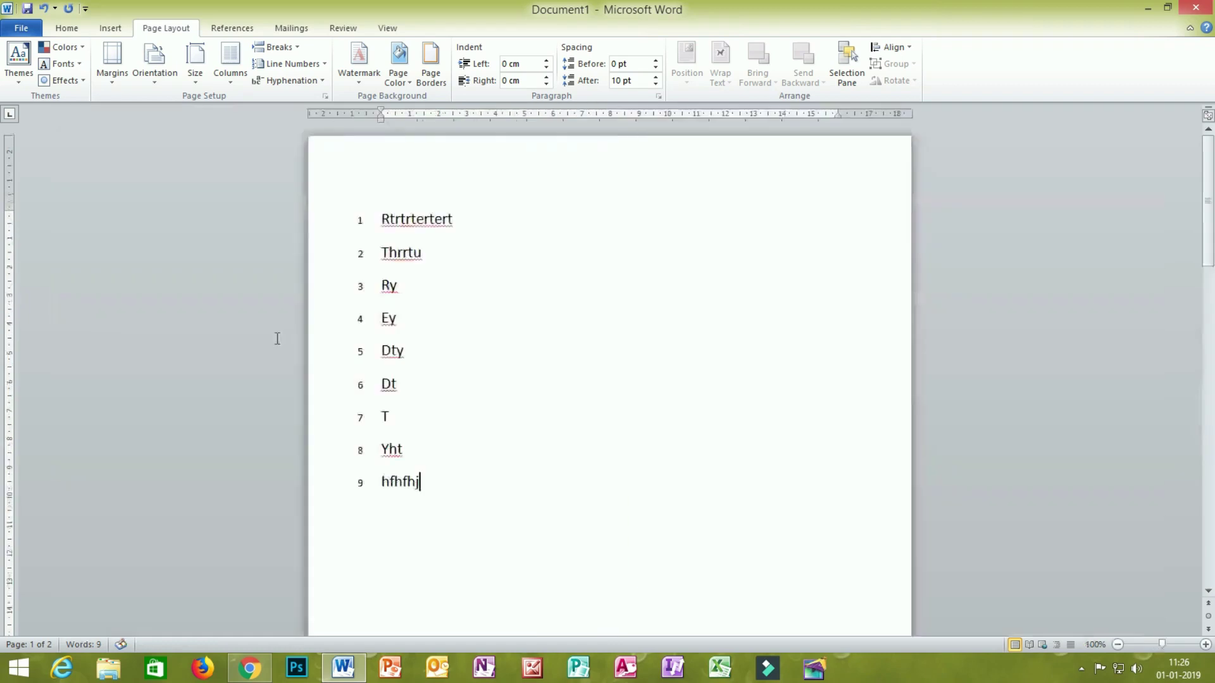
# - Add two more sample lines, Dgfgg and sgsgsg, below the last numbered line
pyautogui.moveTo(1208, 183); pyautogui.dragTo(1208, 187)
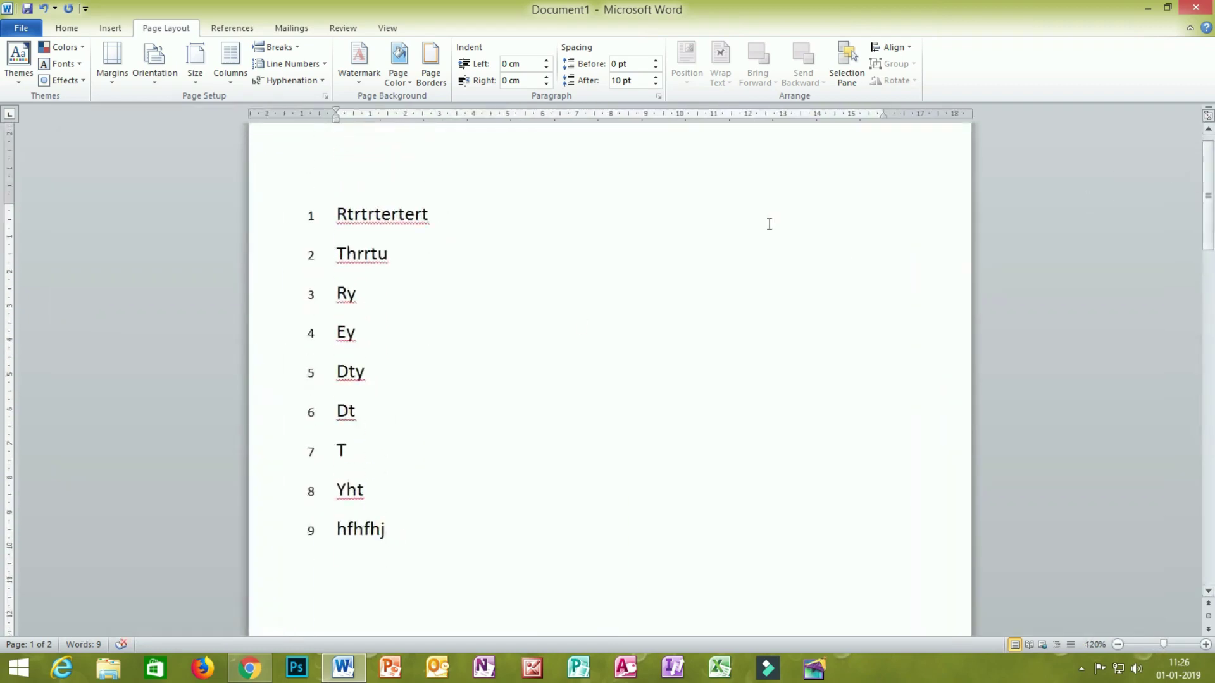
pyautogui.press('Return')
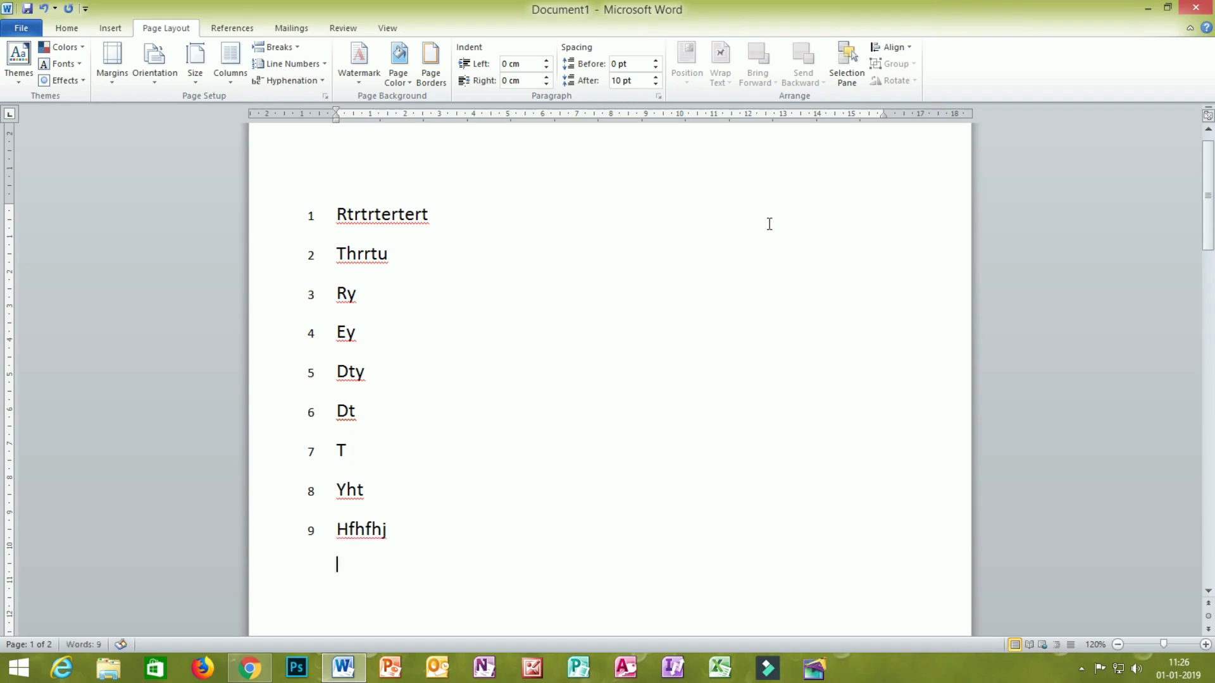
pyautogui.write('dgfgg')
pyautogui.press('Return')
pyautogui.write('sgsgsg')
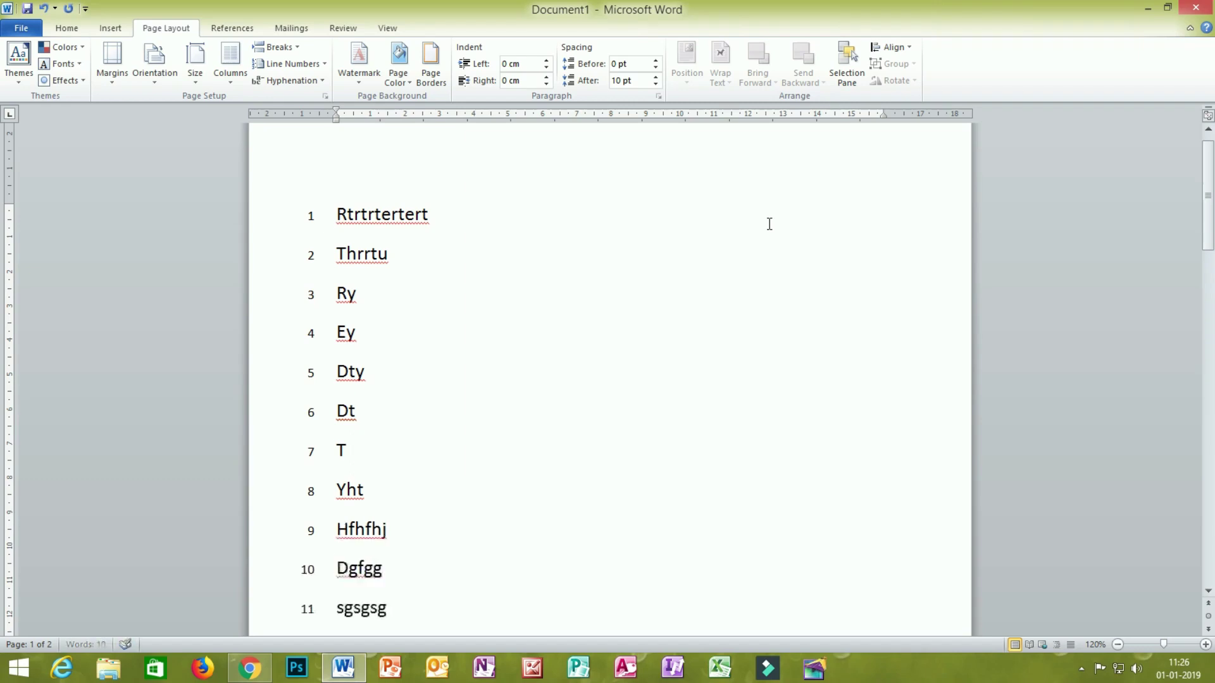
pyautogui.scroll(-3, 753, 253)
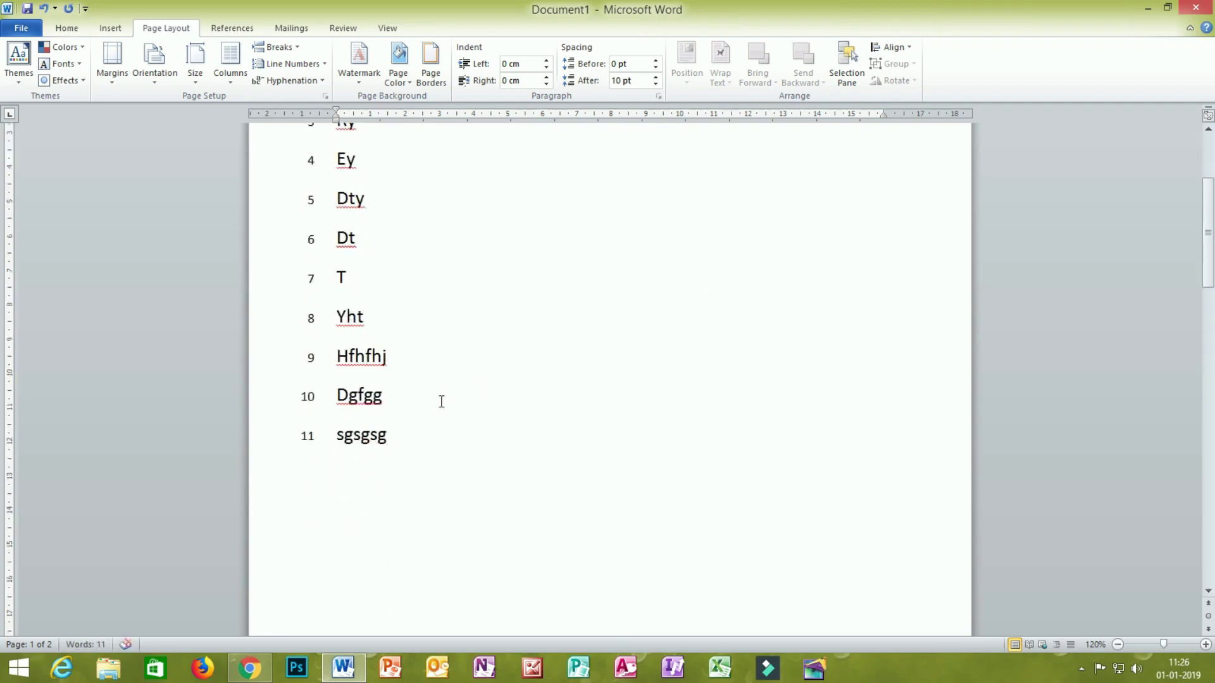
# - Suppress the line number for the current paragraph, sgsgsg
pyautogui.scroll(2, 441, 402)
pyautogui.click(298, 61)
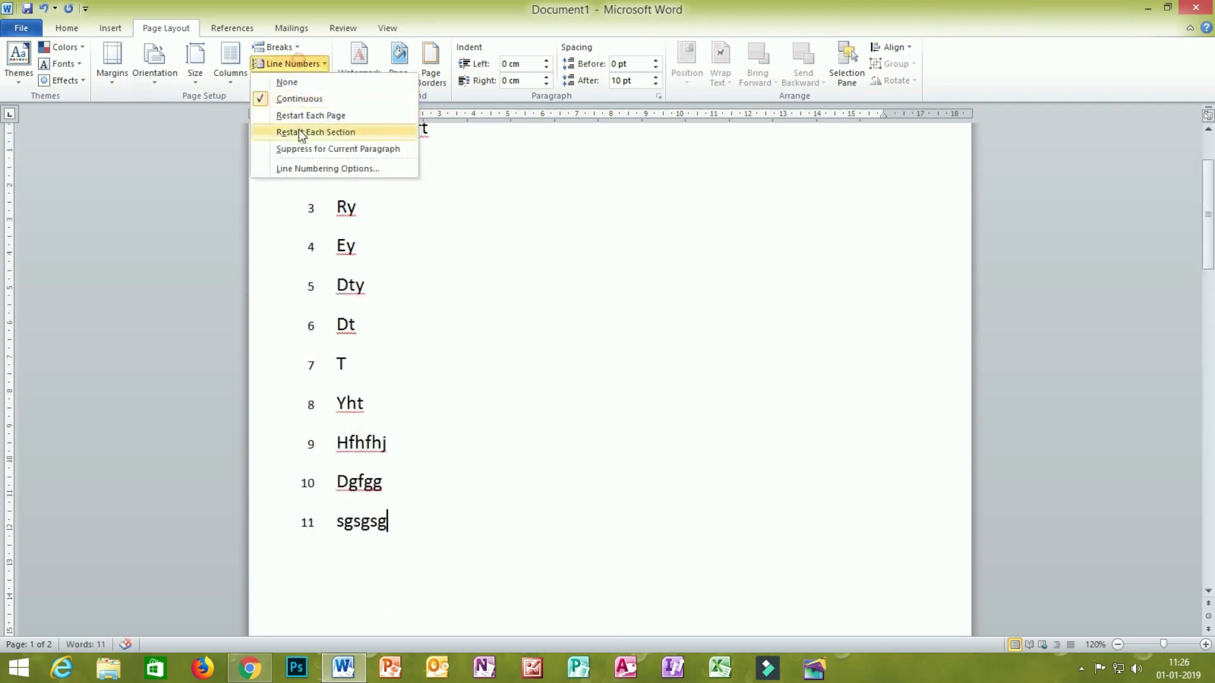
pyautogui.click(390, 154)
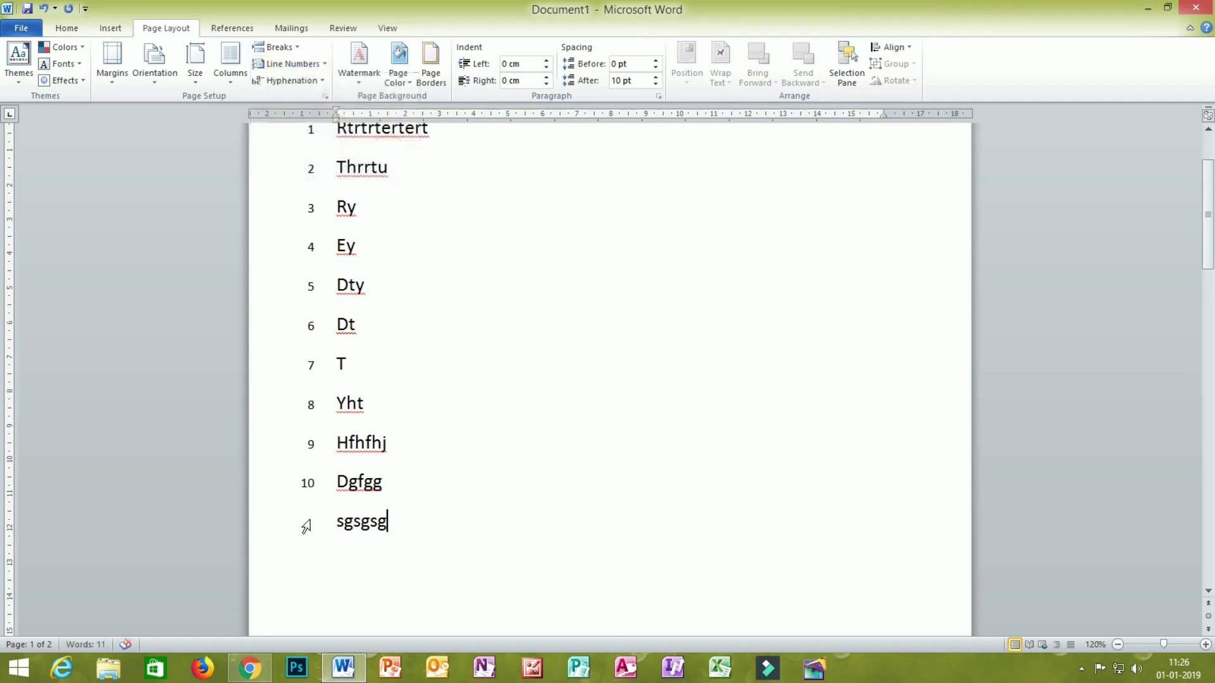
# - Continue the list below Sgsgsg with the sample lines Fhgdghfj, Fgjfjg and Ghkghl
pyautogui.press('Return')
pyautogui.write('fhgdghfj')
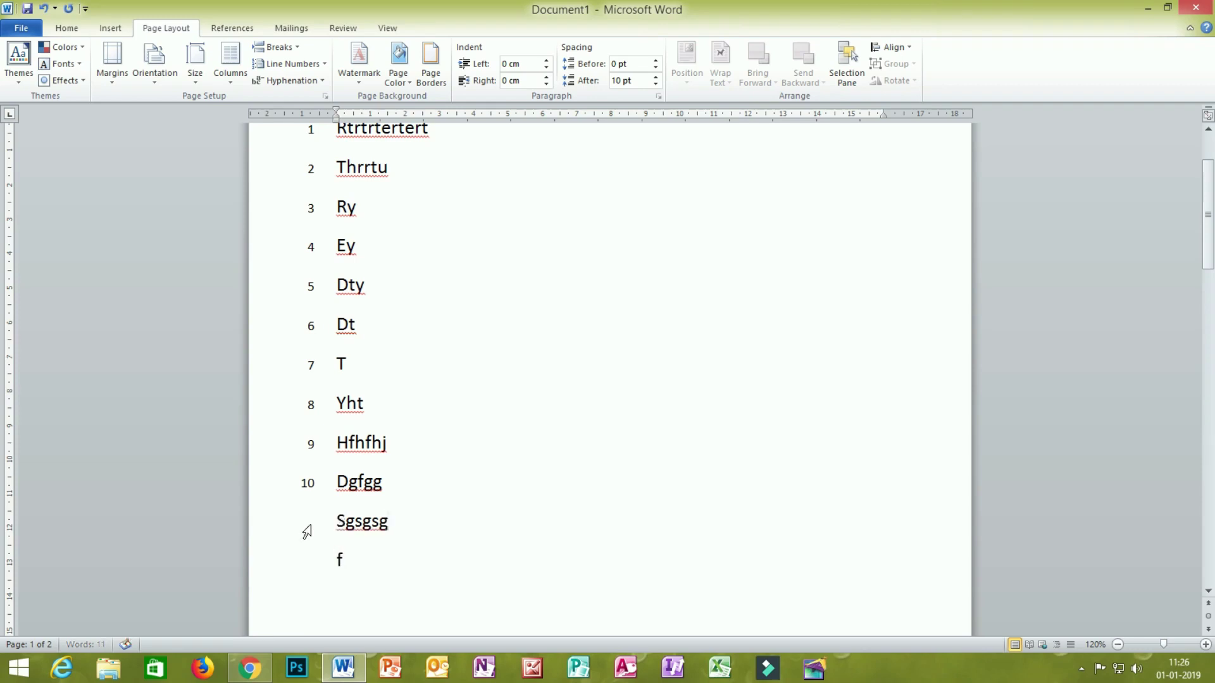
pyautogui.press('Return')
pyautogui.write('fgjfjg')
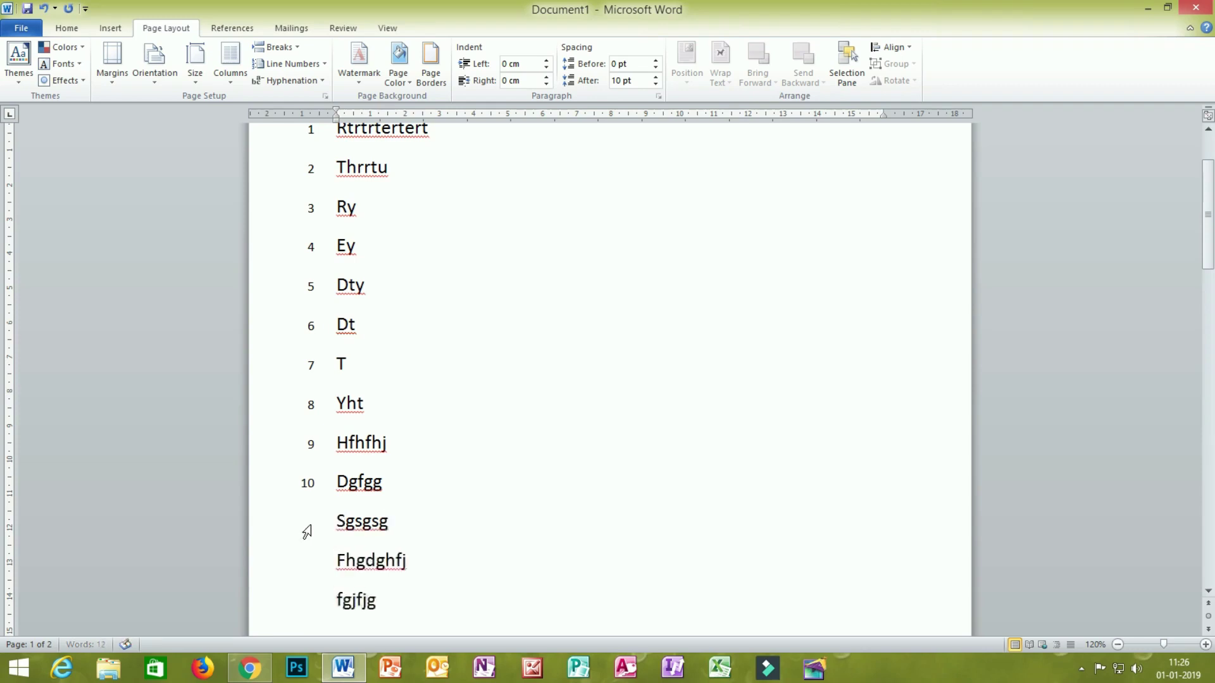
pyautogui.press('Return')
pyautogui.write('ghkghj')
pyautogui.press('Return')
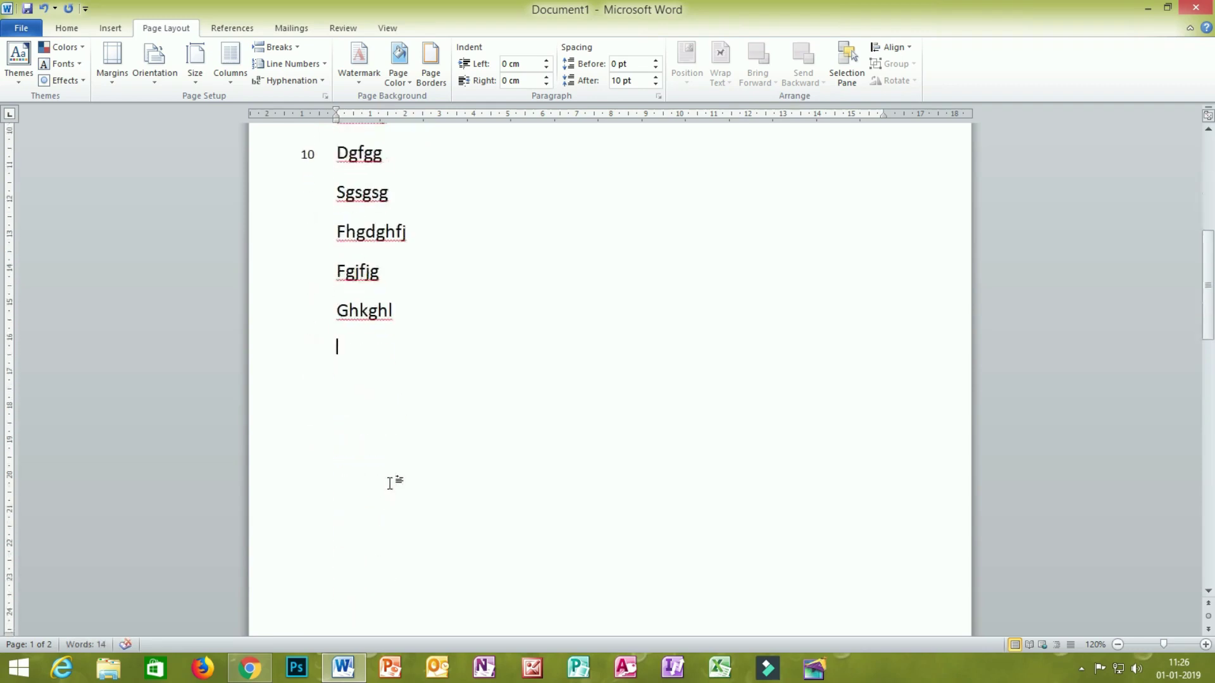
# - Leave a blank line and add Fhkjgk and Hjlj, followed by another blank line and Fhdfhdh
pyautogui.scroll(1, 392, 484)
pyautogui.press('Return')
pyautogui.write('fhkjgk')
pyautogui.press('Return')
pyautogui.write('hjlj')
pyautogui.press('Return')
pyautogui.press('Return')
pyautogui.write('fhdfhdh')
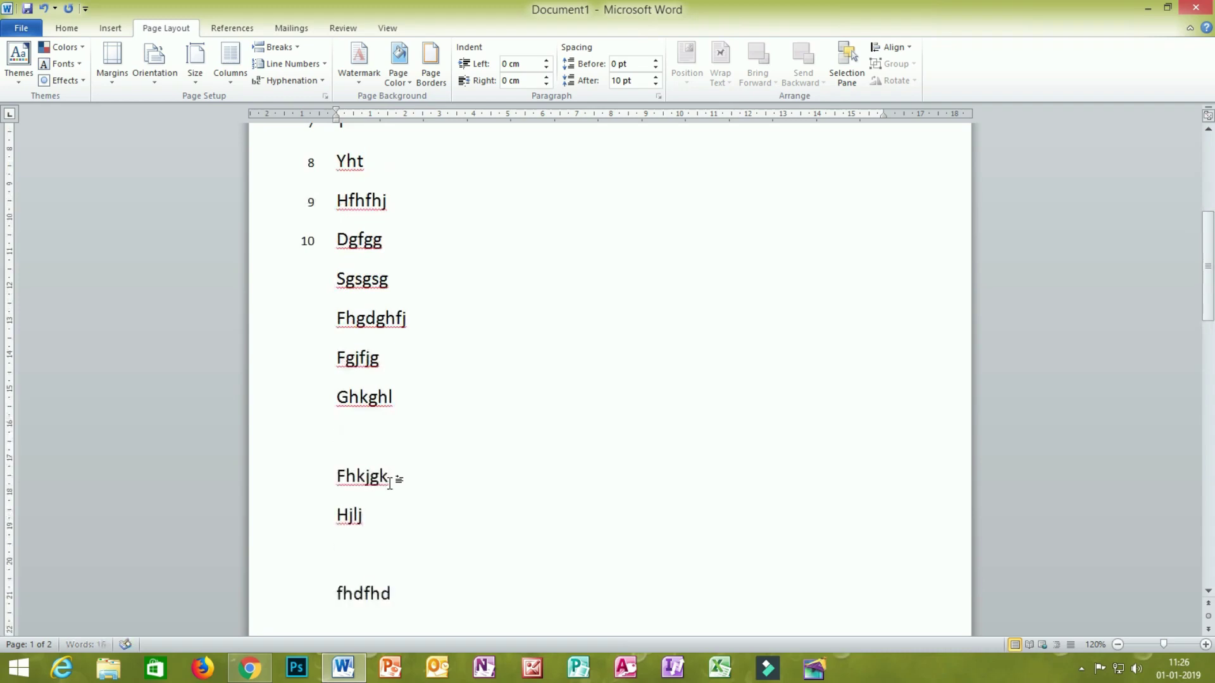
# - Add the sample lines Vn, C, Ncv, Ncn and cbnbn, continuing onto the second page
pyautogui.press('Return')
pyautogui.write('vn')
pyautogui.press('Return')
pyautogui.write('cb')
pyautogui.press('Return')
pyautogui.write('ncv ncn')
pyautogui.press('Return')
pyautogui.write('cbnbn')
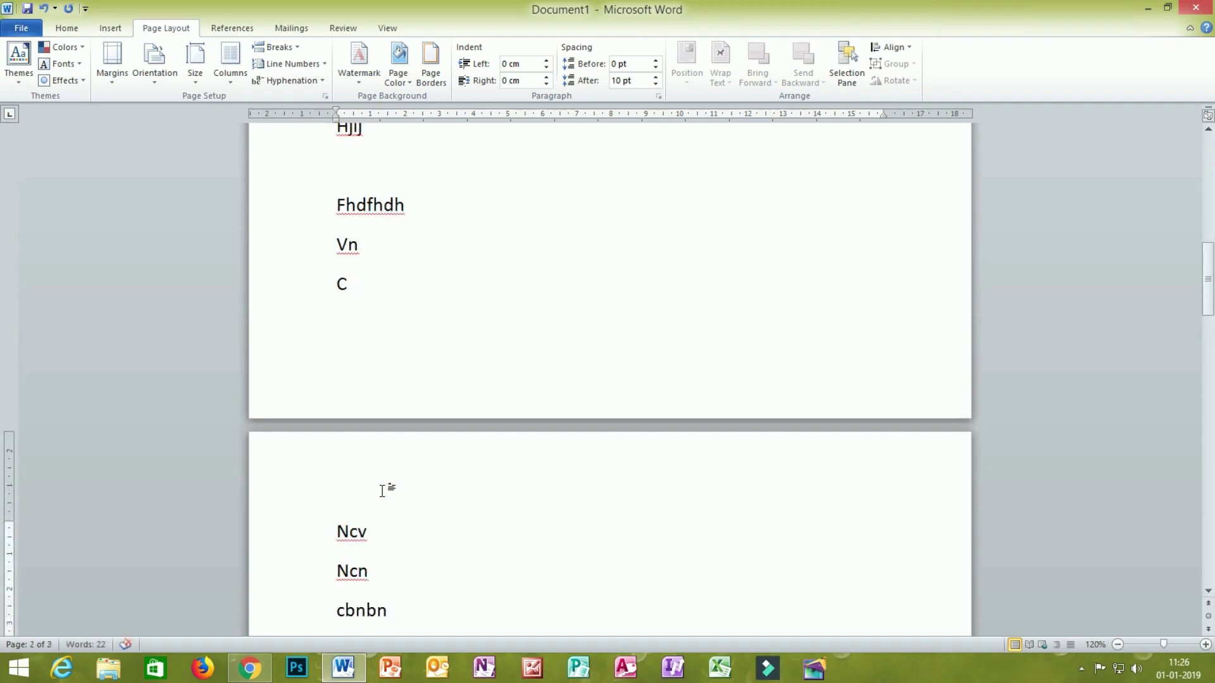
# - Turn off number suppression for the cbnbn paragraph and compare its numbering with the first page
pyautogui.scroll(-3, 380, 500)
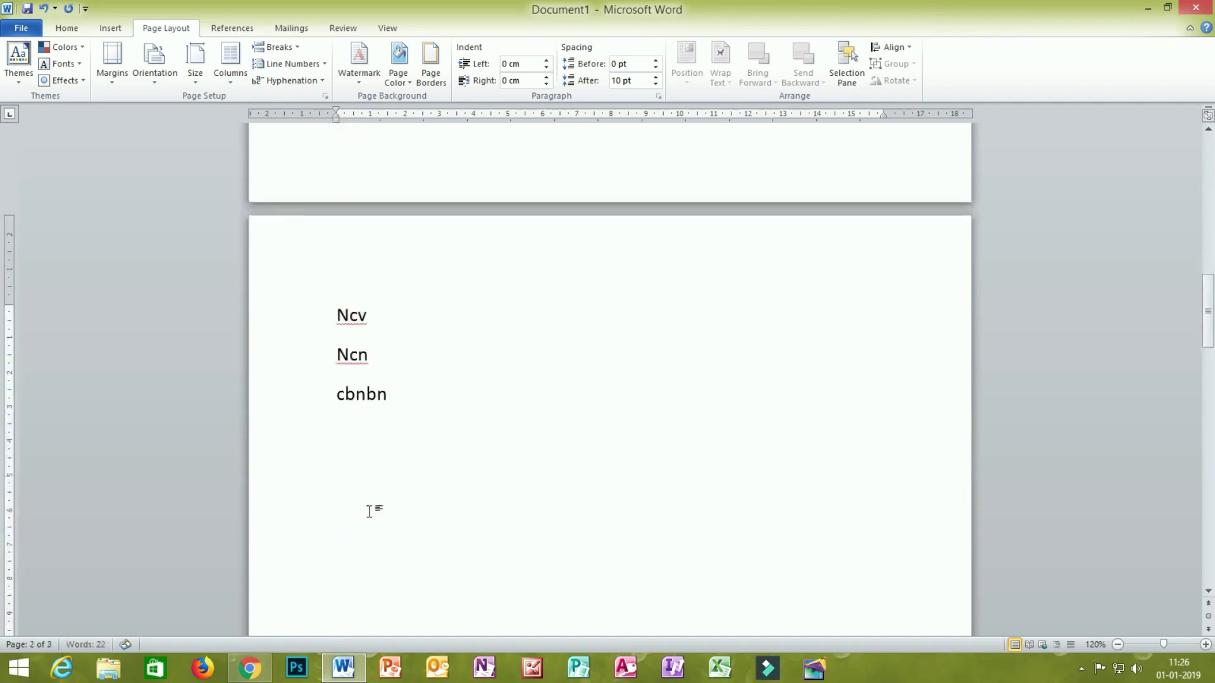
pyautogui.click(291, 64)
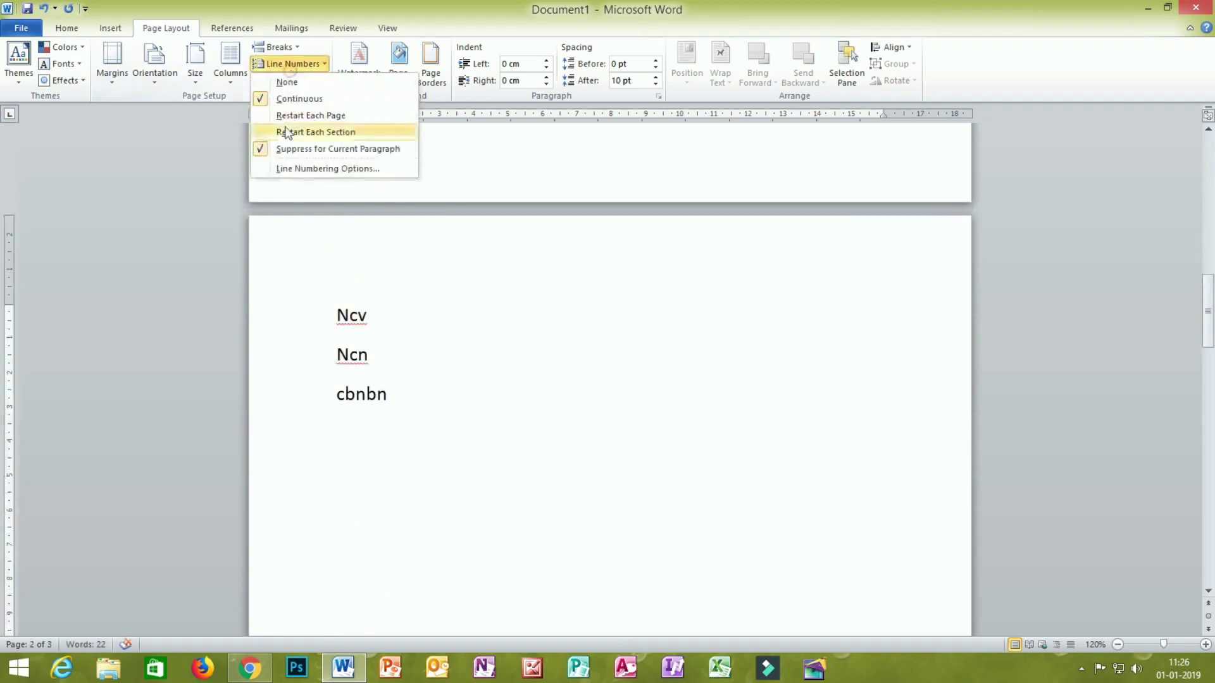
pyautogui.click(264, 153)
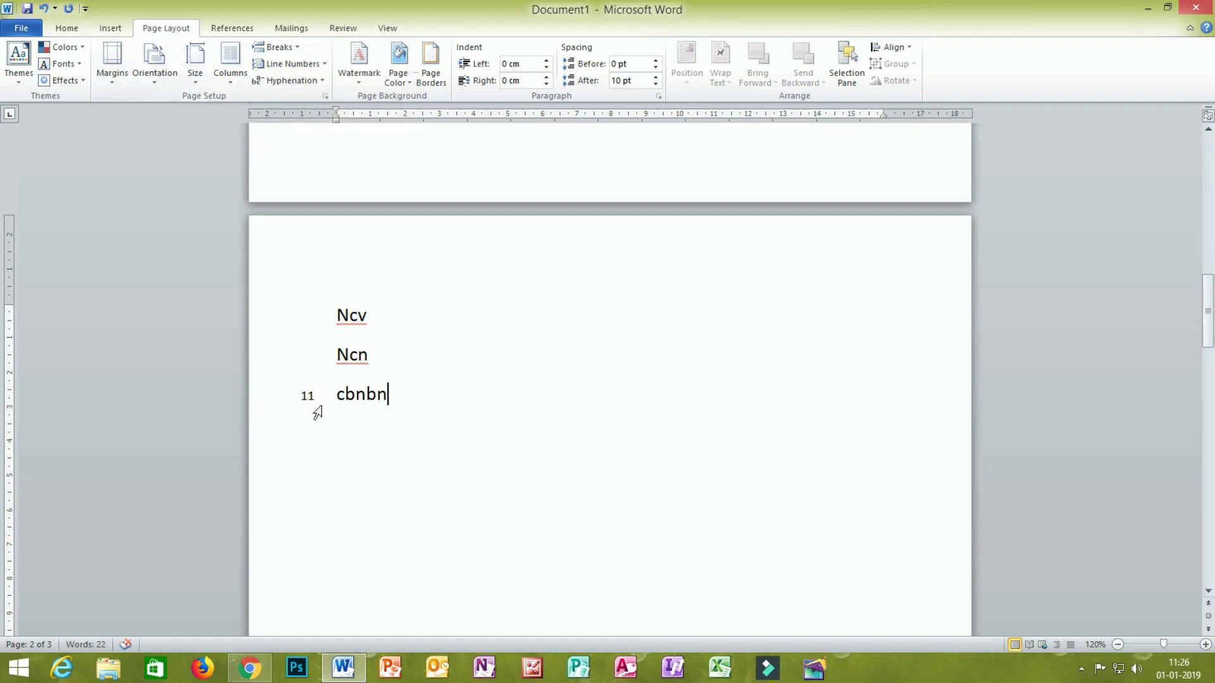
pyautogui.scroll(10, 309, 399)
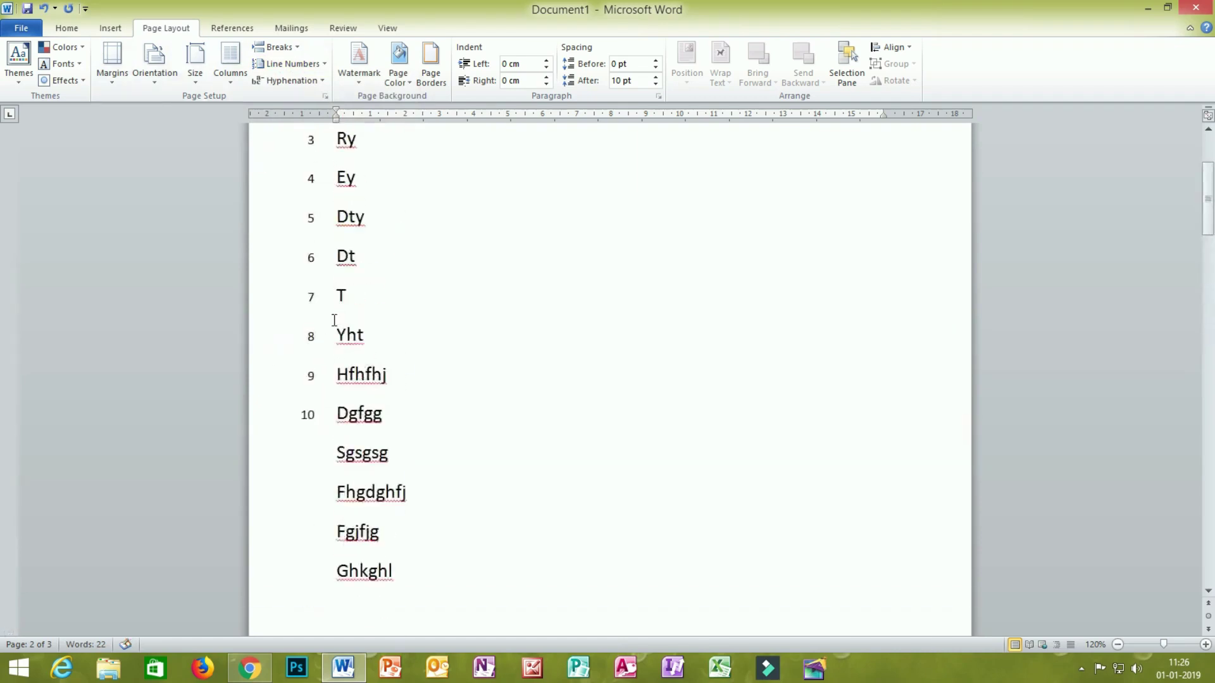
pyautogui.scroll(-10, 303, 424)
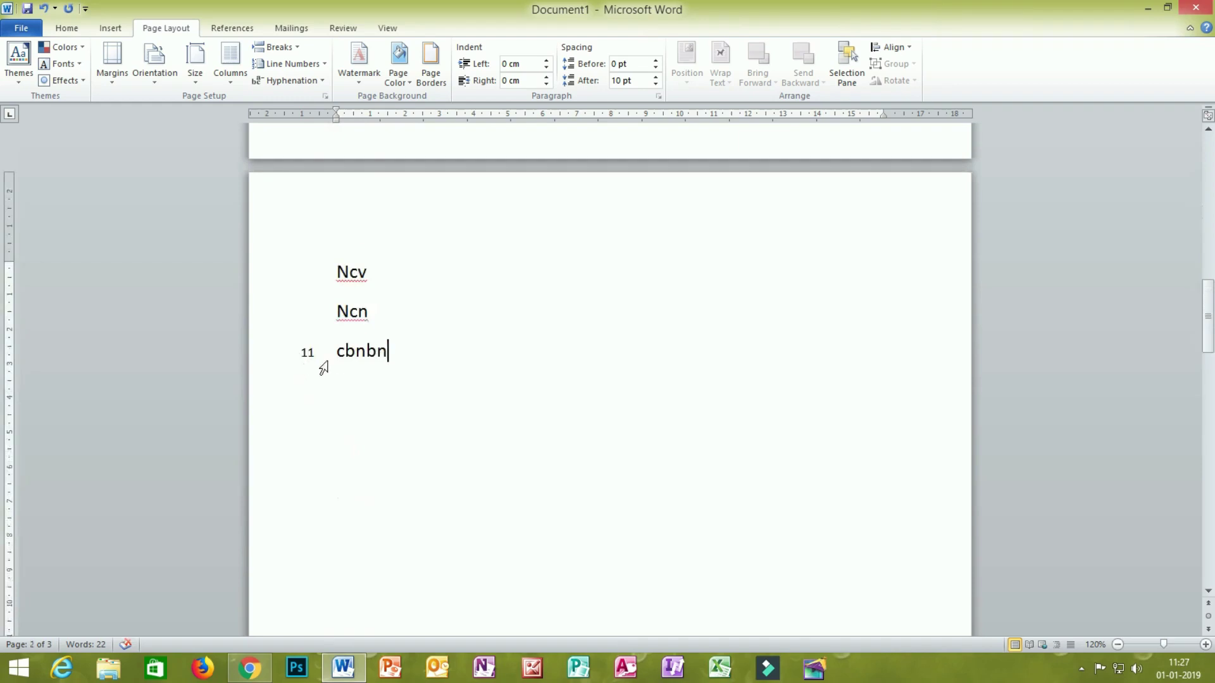
# - Enter five more sample lines below Cbnbn: Dfgsg, Sg, Sfg, Fgf and g
pyautogui.press('Return')
pyautogui.write('dfgsg')
pyautogui.press('Return')
pyautogui.write('sg')
pyautogui.press('Return')
pyautogui.write('sfg')
pyautogui.press('Return')
pyautogui.write('fgf')
pyautogui.press('Return')
pyautogui.write('g')
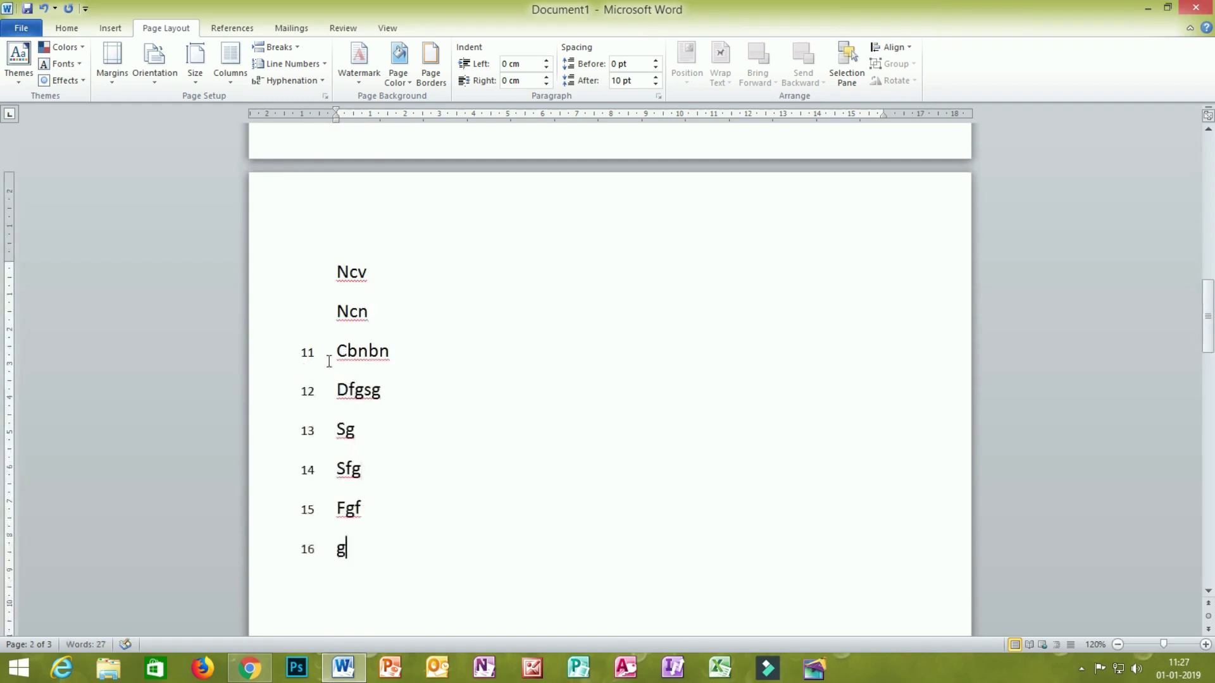
# - Delete all the sample lines from the document
pyautogui.click(274, 66)
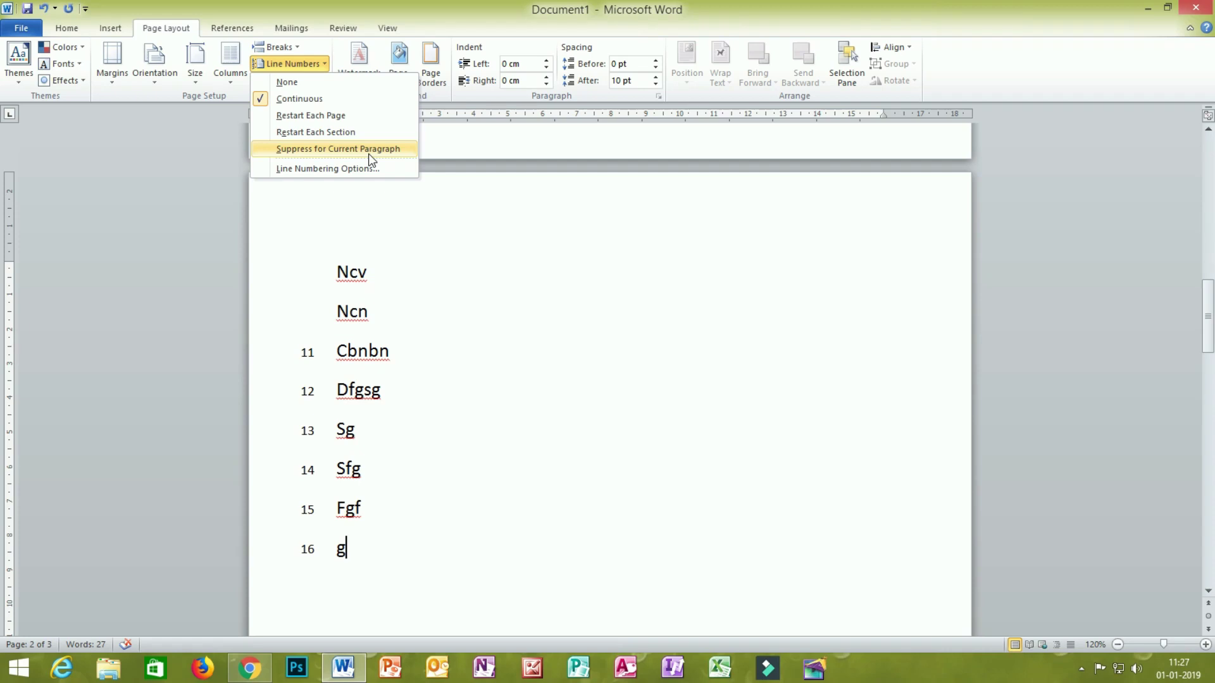
pyautogui.click(159, 431)
pyautogui.moveTo(377, 567); pyautogui.dragTo(263, 155)
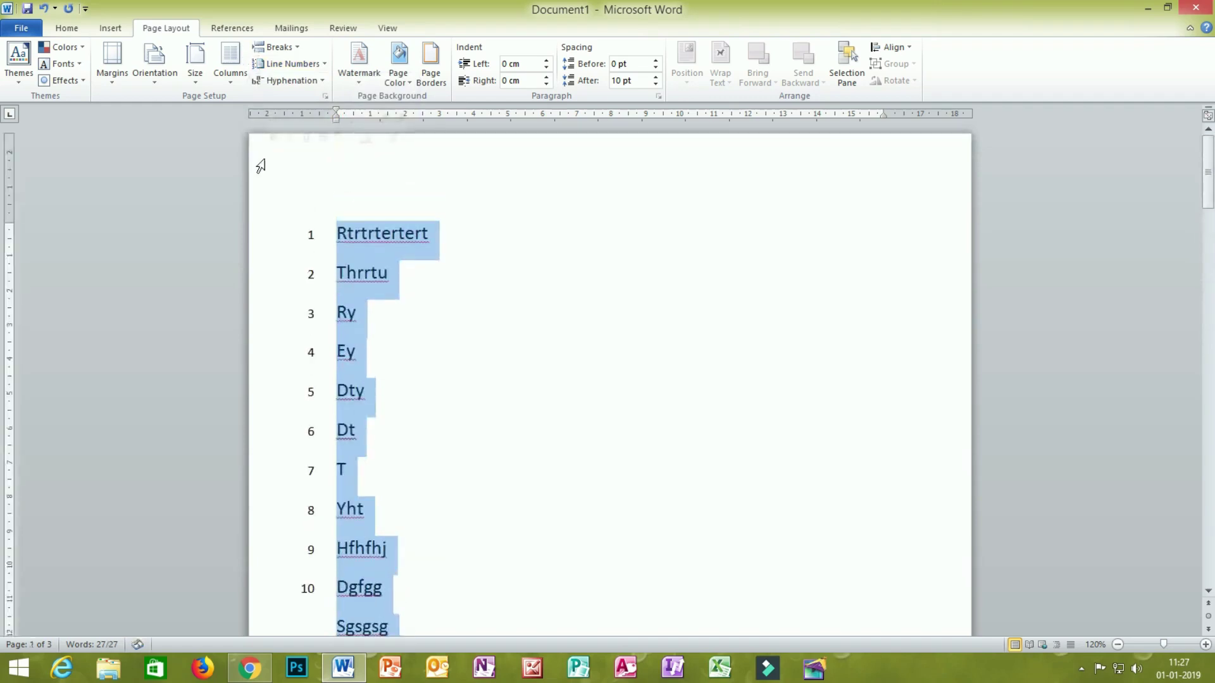
pyautogui.press('Delete')
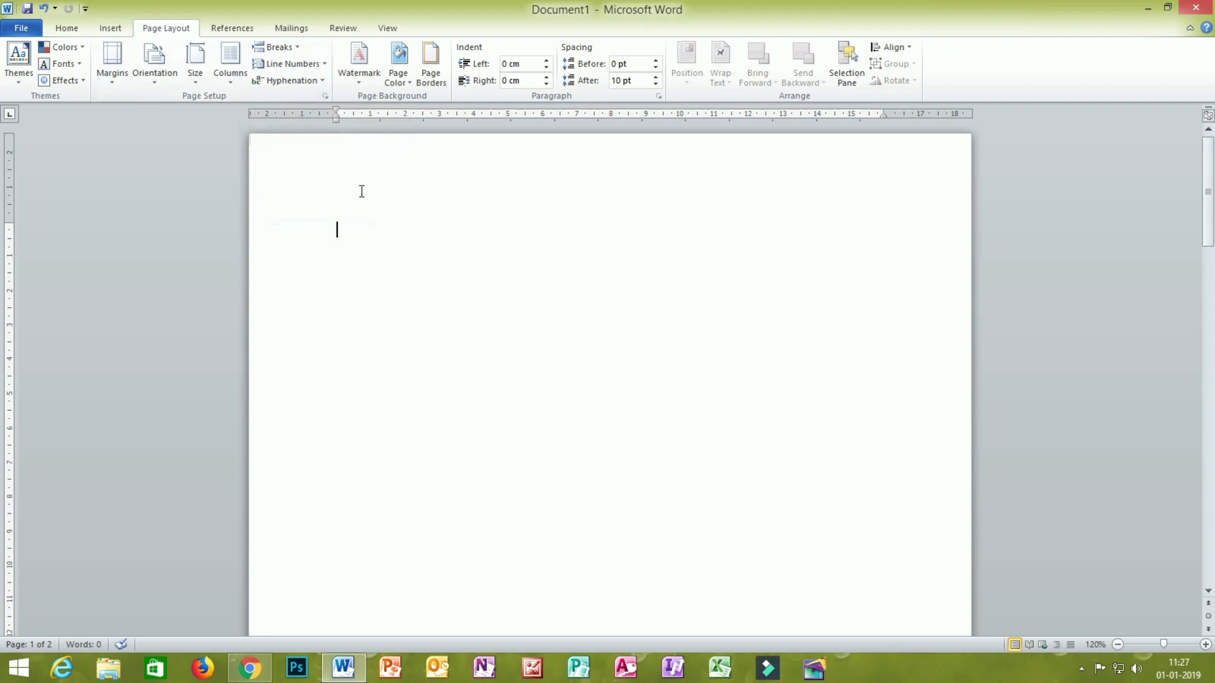
# - Generate sample text on the empty page with =rand(100,1)
pyautogui.write('=rand(1')
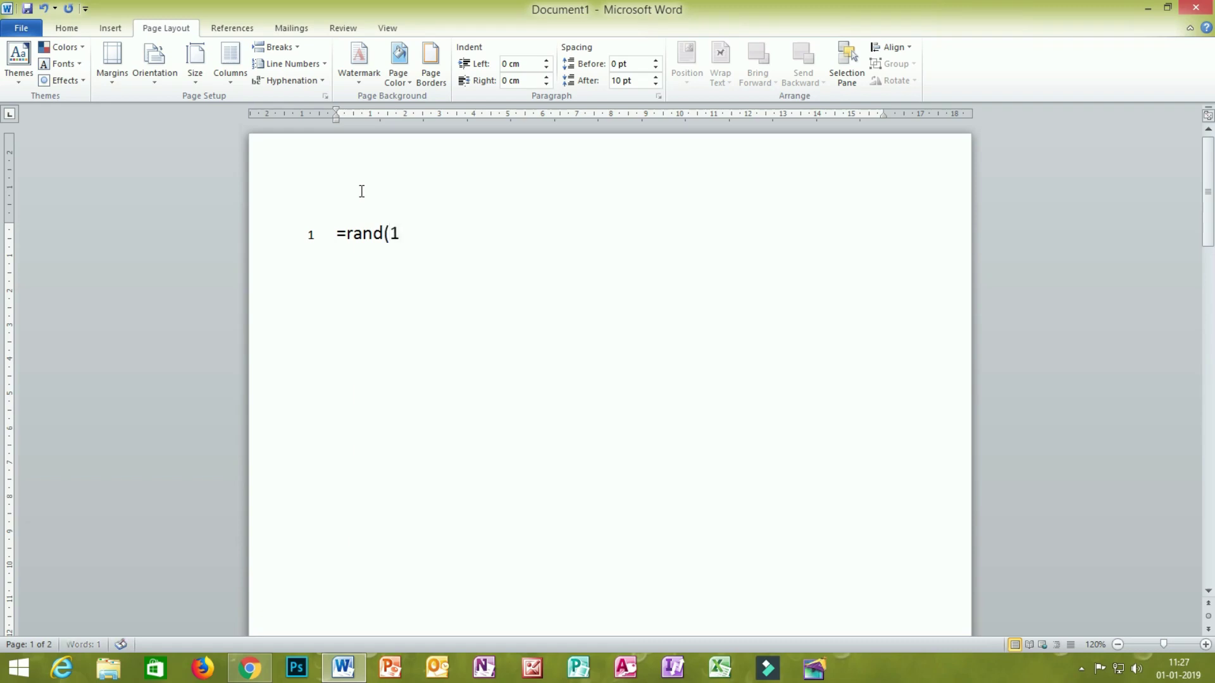
pyautogui.write('00,1)')
pyautogui.press('Return')
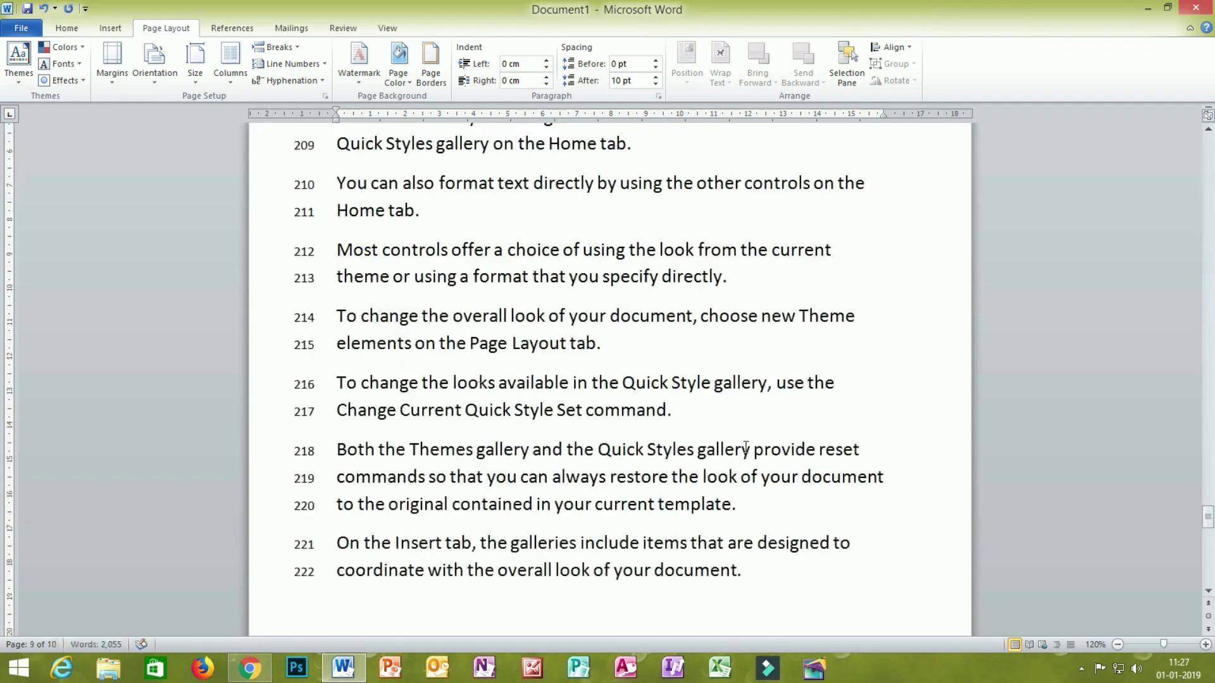
# - Remove the line numbers by setting line numbering to None
pyautogui.moveTo(1209, 515); pyautogui.dragTo(1208, 146)
pyautogui.click(283, 61)
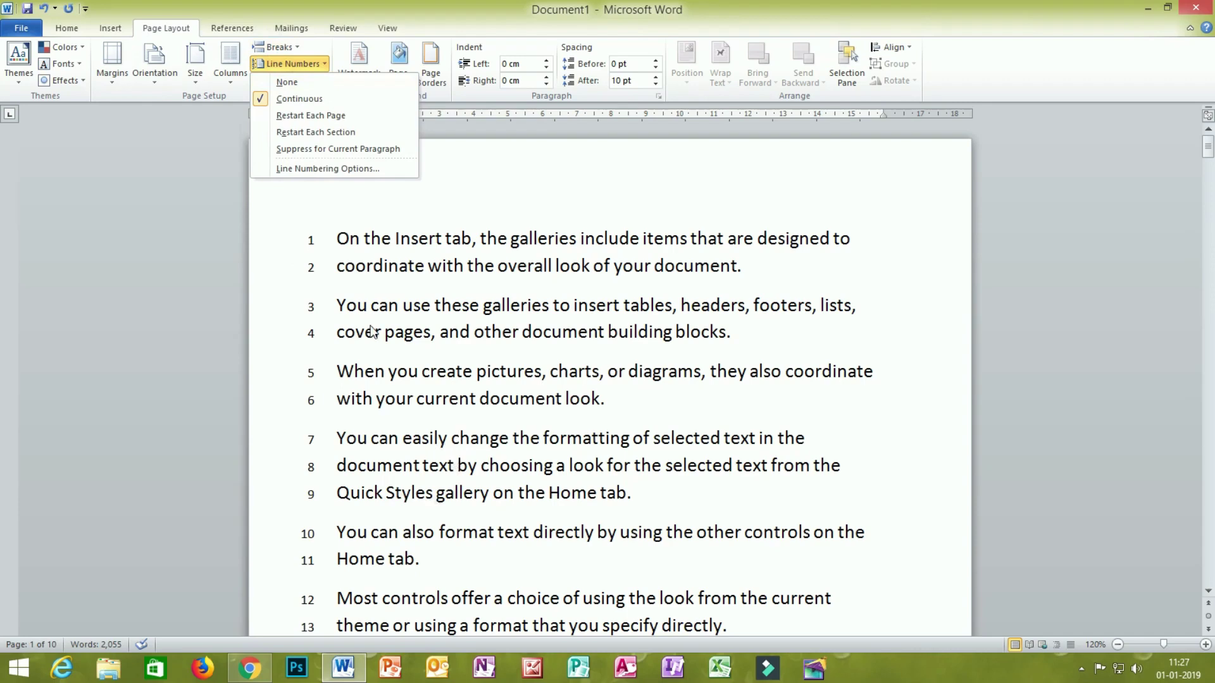
pyautogui.click(314, 83)
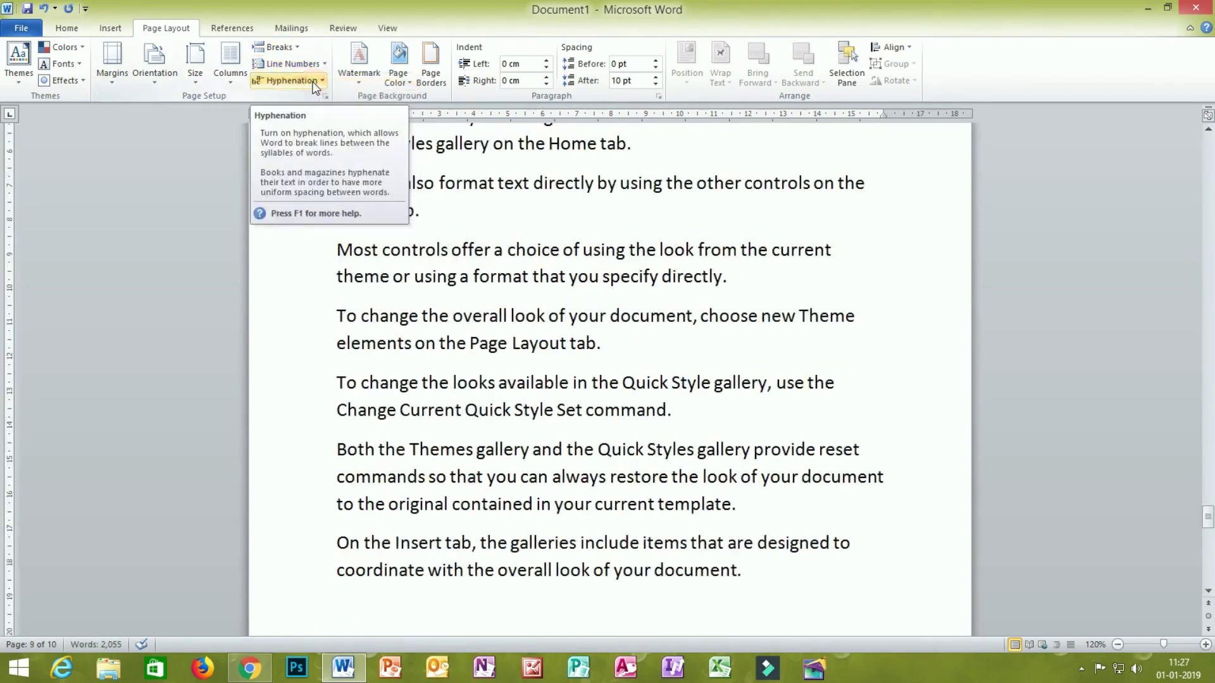
# - Set the document's hyphenation to Automatic
pyautogui.click(280, 80)
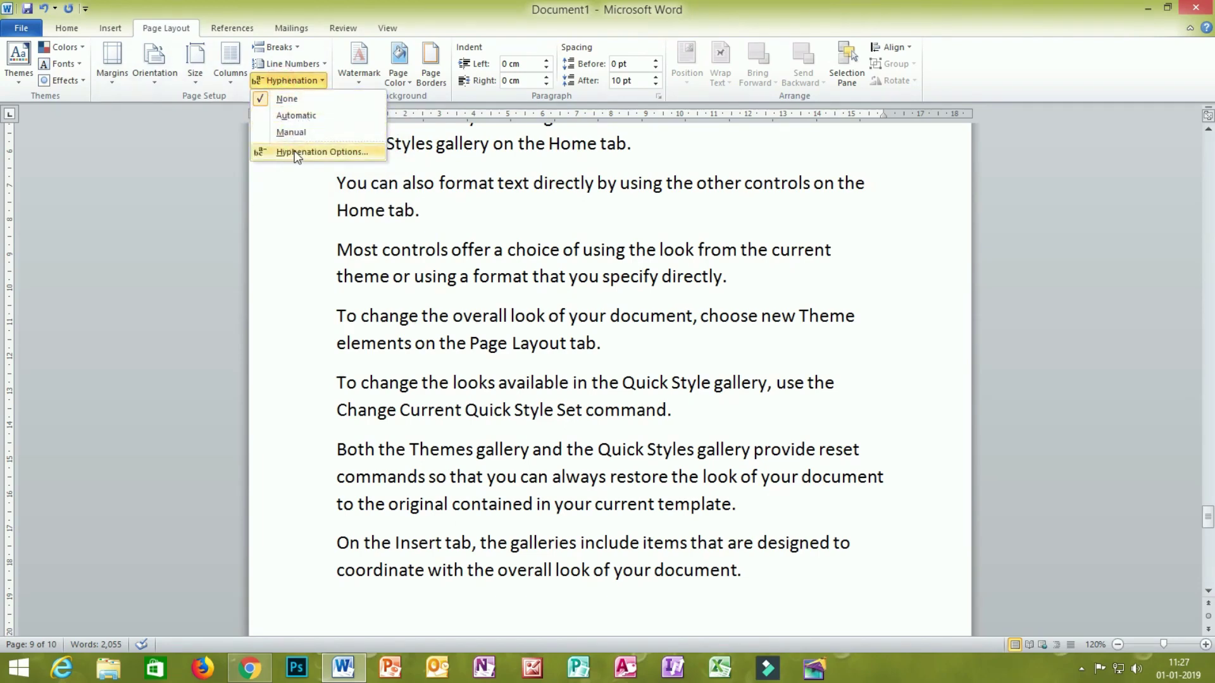
pyautogui.click(205, 242)
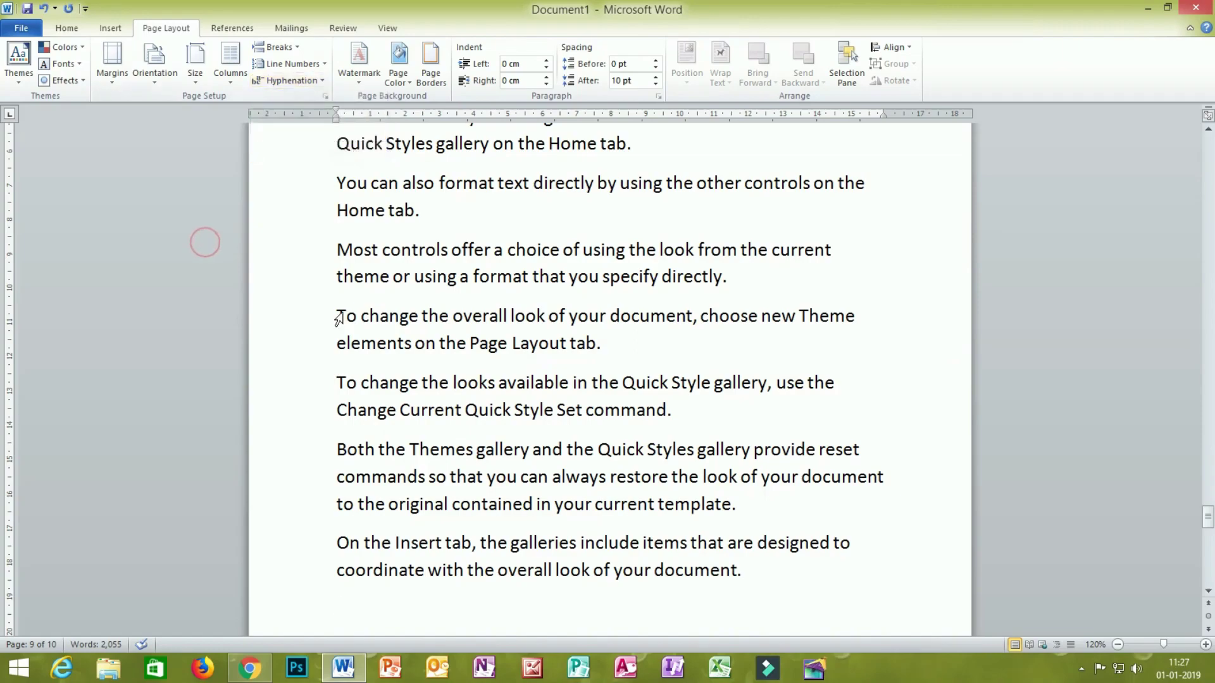
pyautogui.scroll(5, 348, 318)
pyautogui.scroll(3, 349, 318)
pyautogui.moveTo(1209, 491)
pyautogui.mouseDown()
pyautogui.moveTo(1208, 481)
pyautogui.moveTo(1208, 496)
pyautogui.mouseUp()
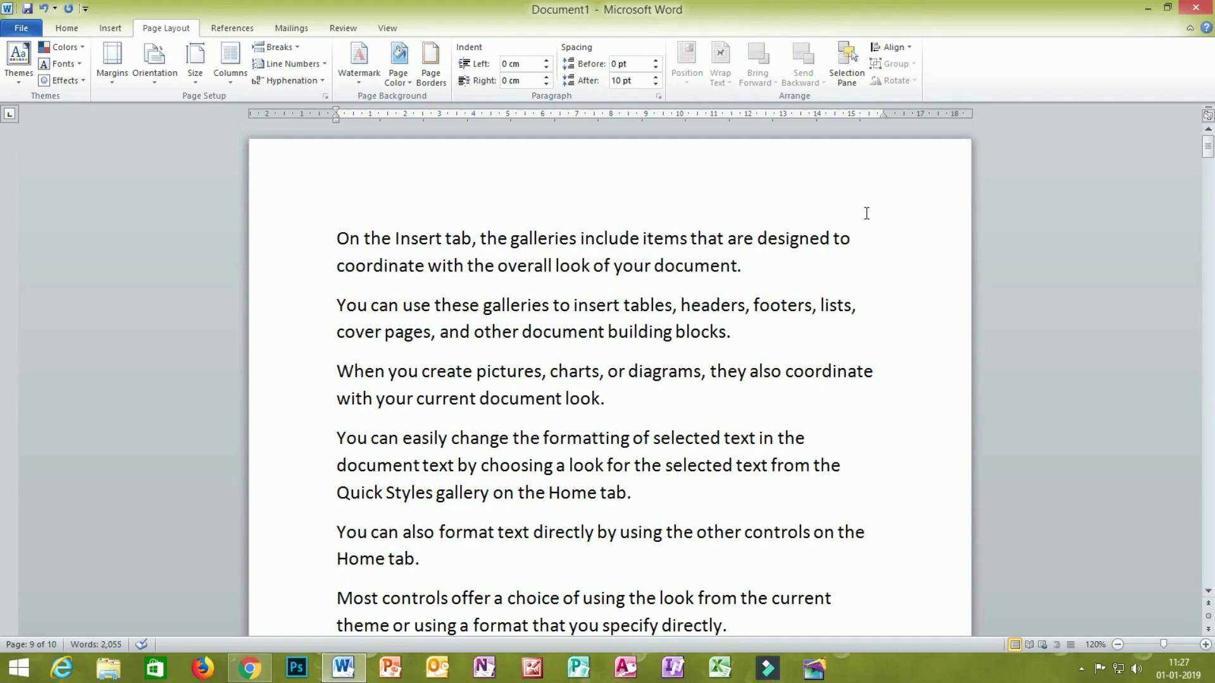
pyautogui.click(288, 80)
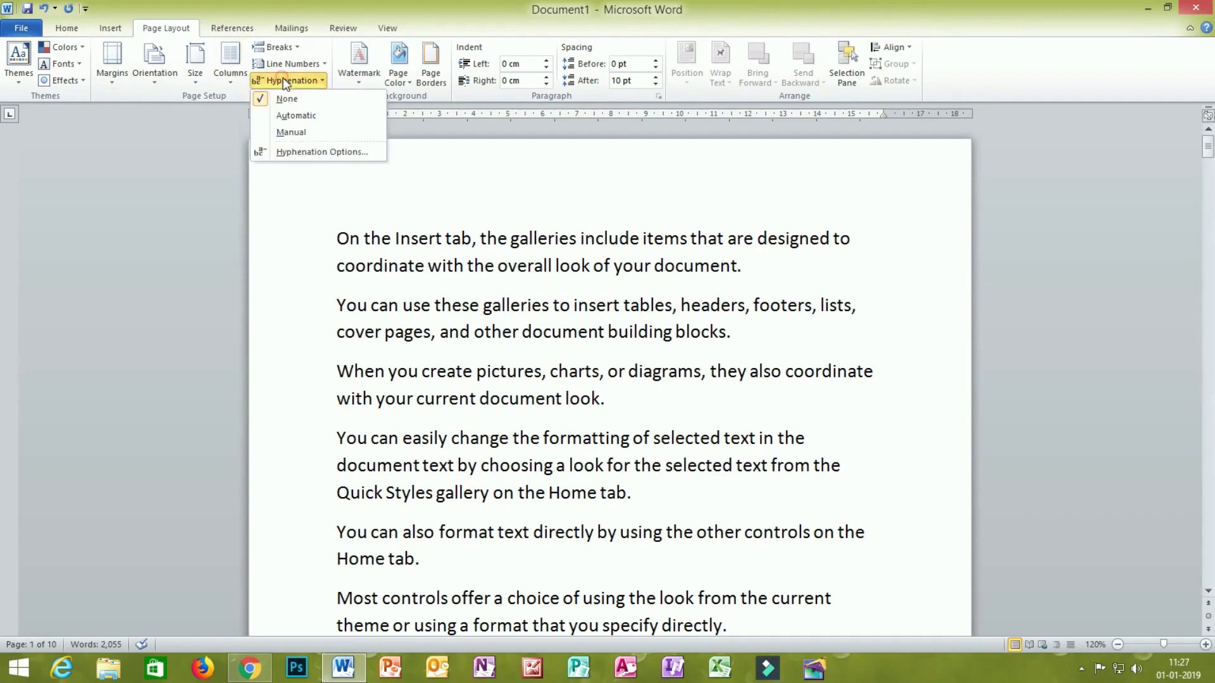
pyautogui.click(294, 116)
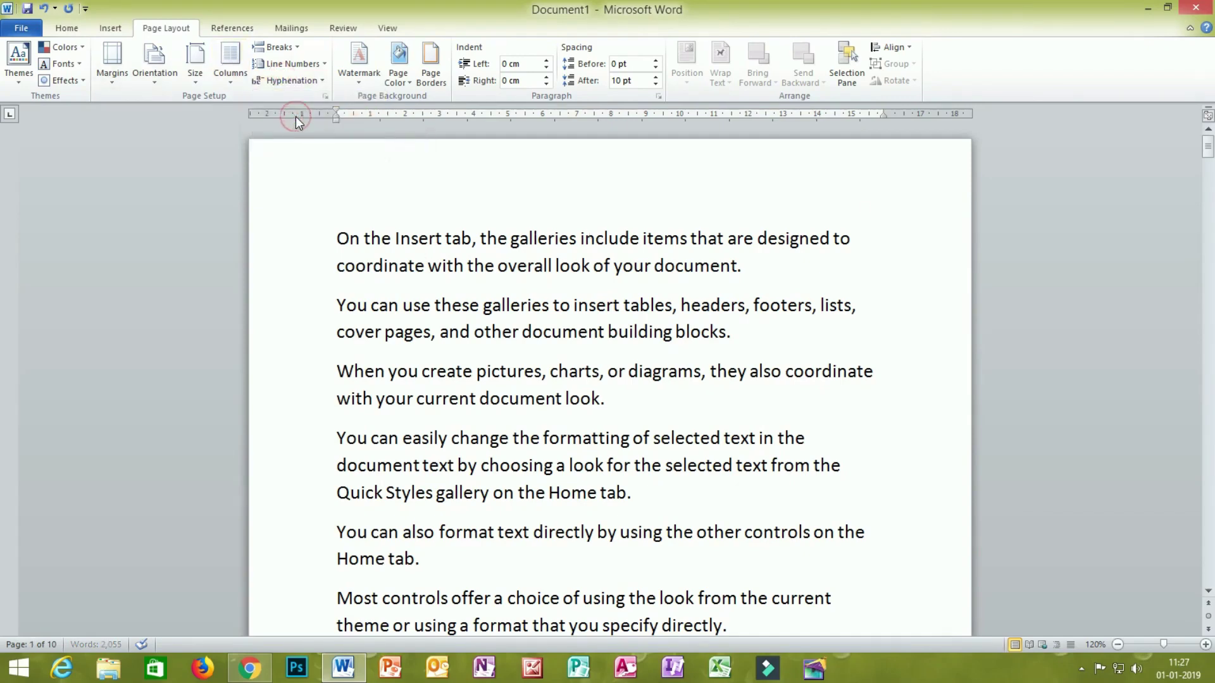
# - Mark the words split at the line ends in the first and fourth paragraphs with temporary underlines, and clear the marks
pyautogui.scroll(-3, 391, 389)
pyautogui.scroll(3, 391, 390)
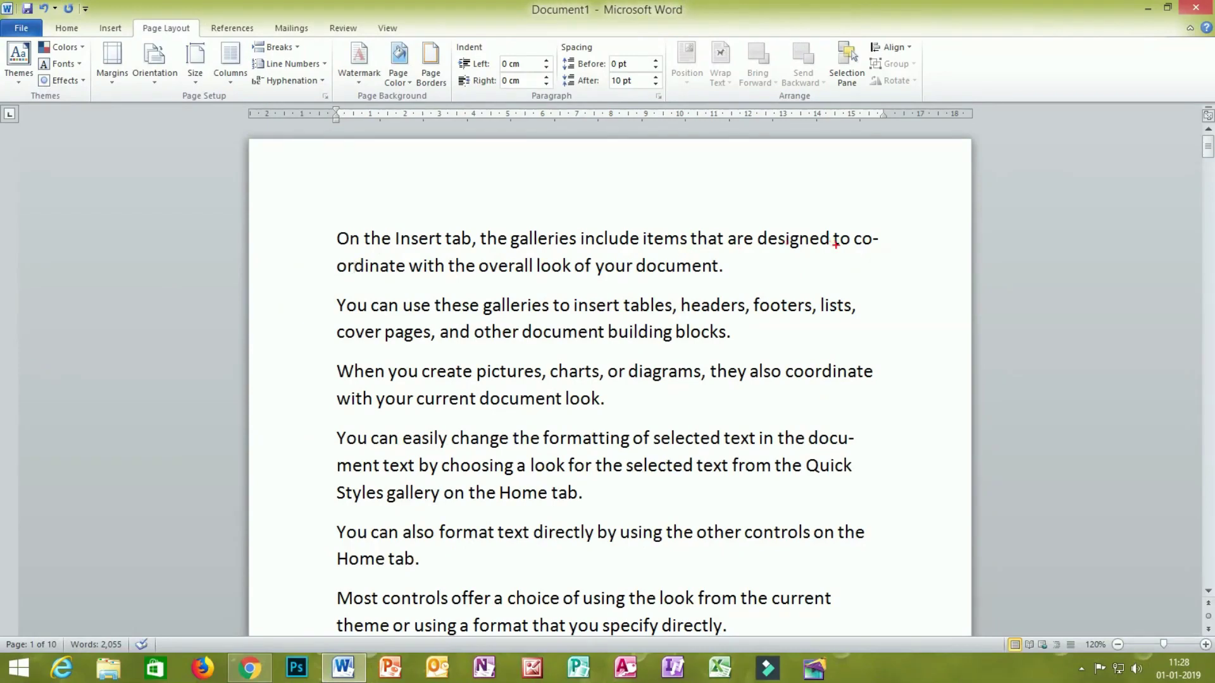
pyautogui.moveTo(853, 254); pyautogui.dragTo(877, 249)
pyautogui.moveTo(340, 283); pyautogui.dragTo(395, 279)
pyautogui.moveTo(876, 234); pyautogui.dragTo(877, 249)
pyautogui.moveTo(811, 453); pyautogui.dragTo(855, 447)
pyautogui.moveTo(350, 480); pyautogui.dragTo(377, 479)
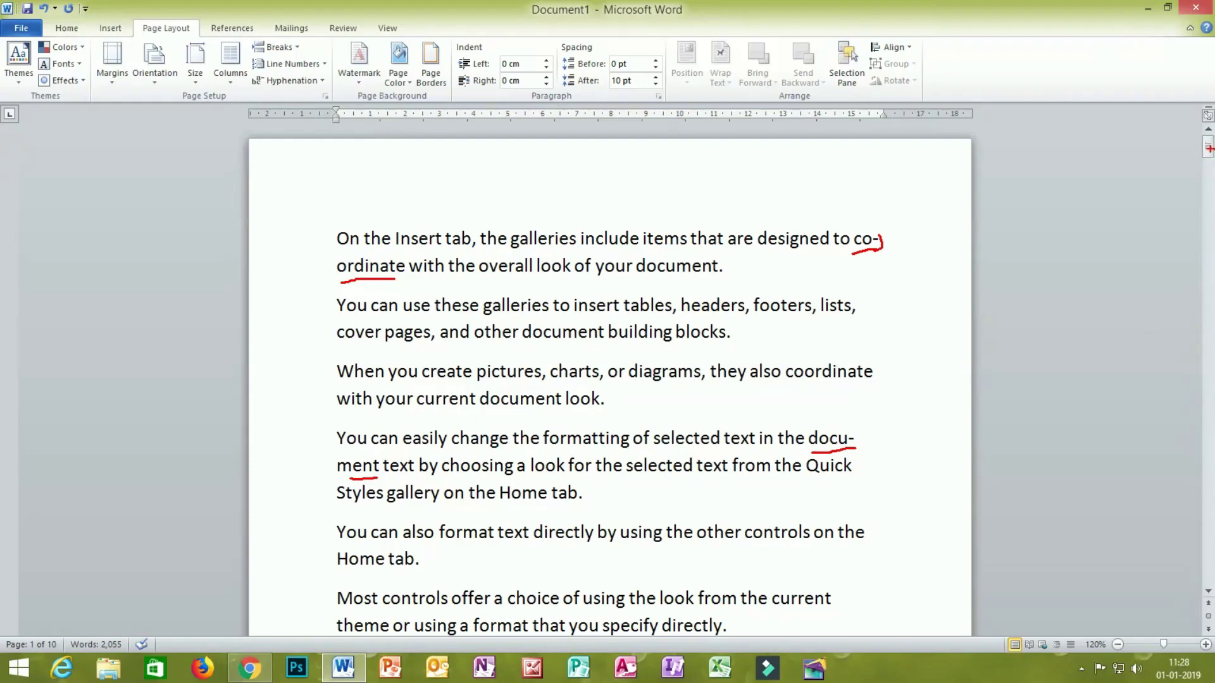
pyautogui.press('Escape')
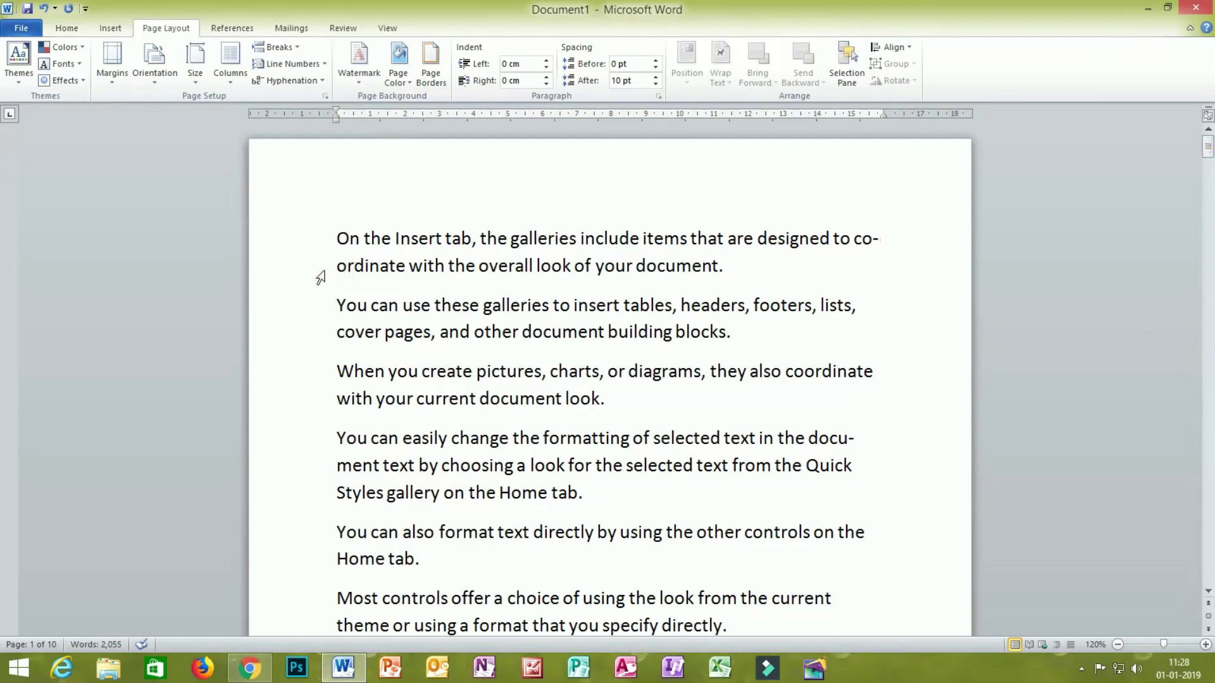
# - Check the line ends further down the document for hyphenated words and return to the first page
pyautogui.moveTo(1208, 149); pyautogui.dragTo(1209, 166)
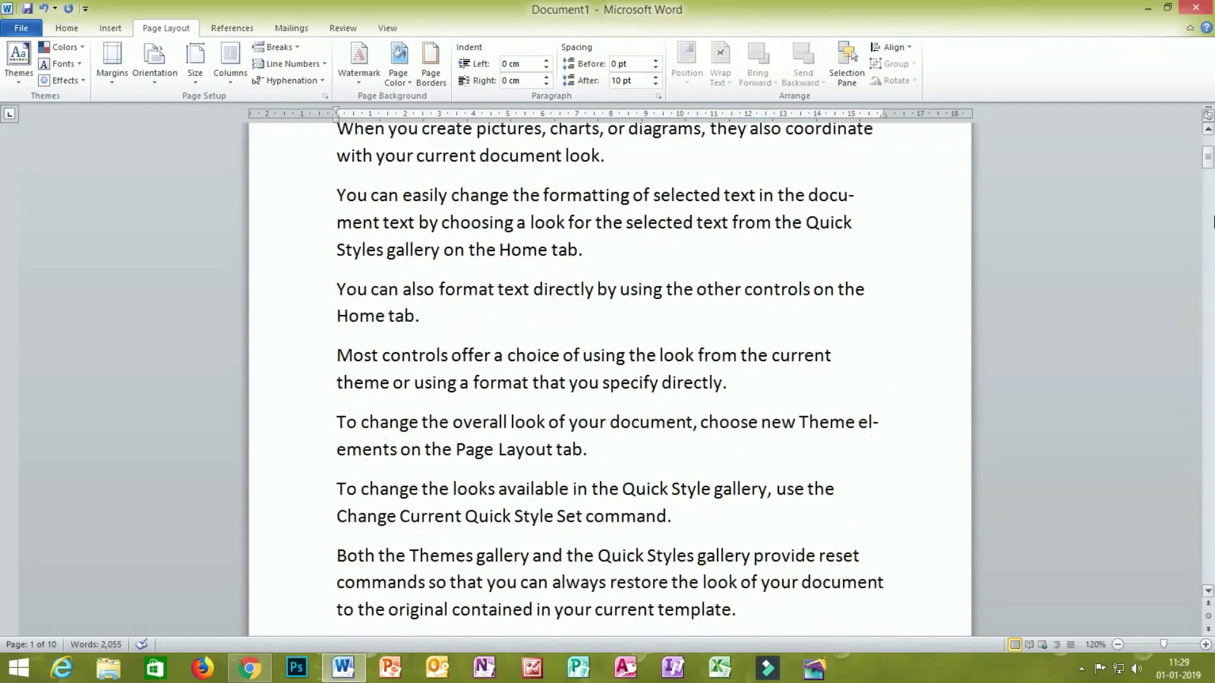
pyautogui.moveTo(1209, 159); pyautogui.dragTo(1209, 190)
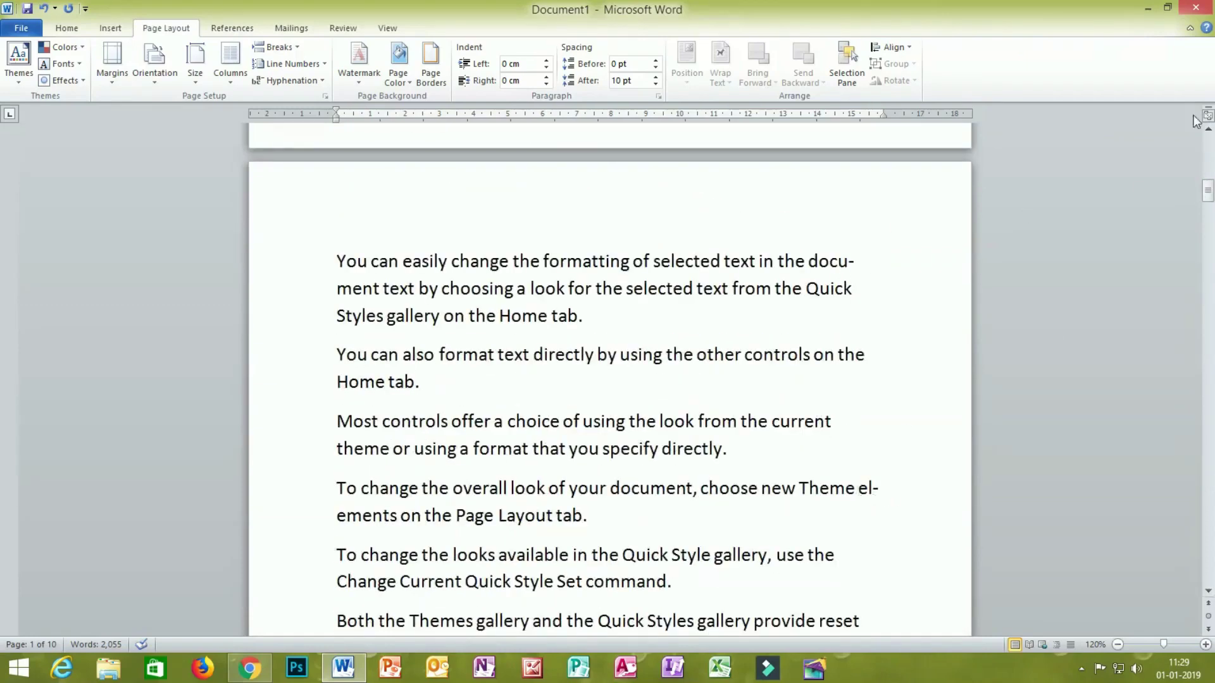
pyautogui.moveTo(1209, 190); pyautogui.dragTo(1209, 185)
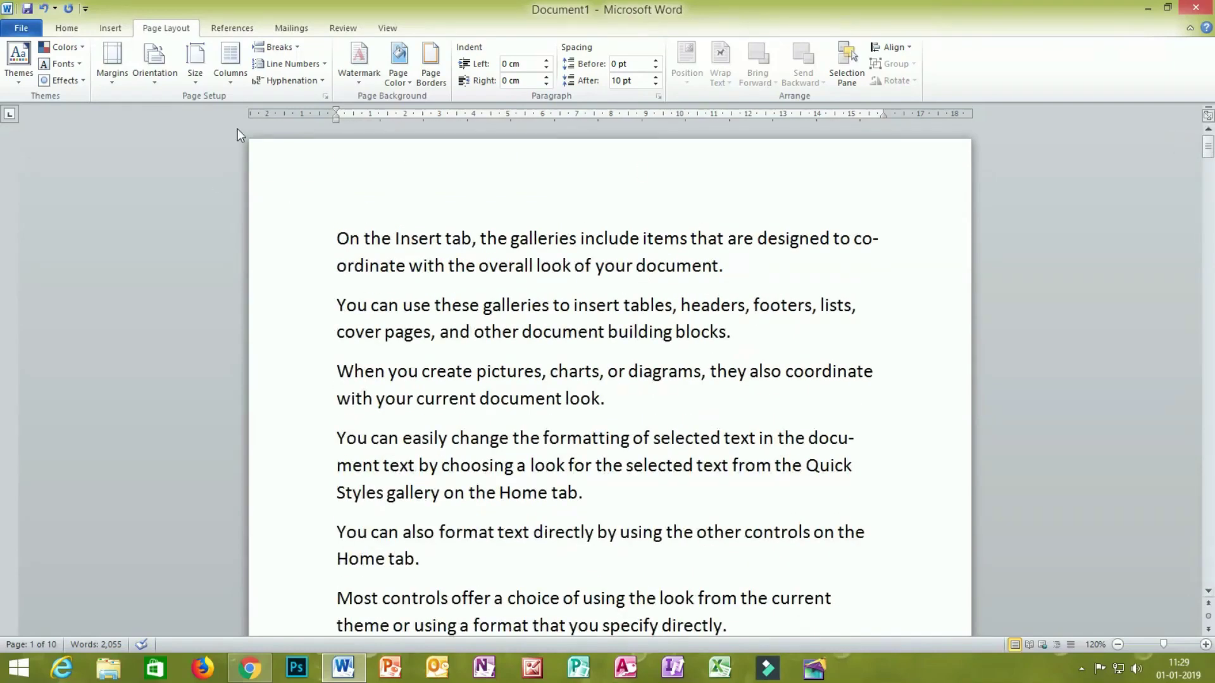
# - Start manual hyphenation, view the suggested break points for "coordinate" and close the dialog without applying any
pyautogui.click(279, 79)
pyautogui.click(283, 132)
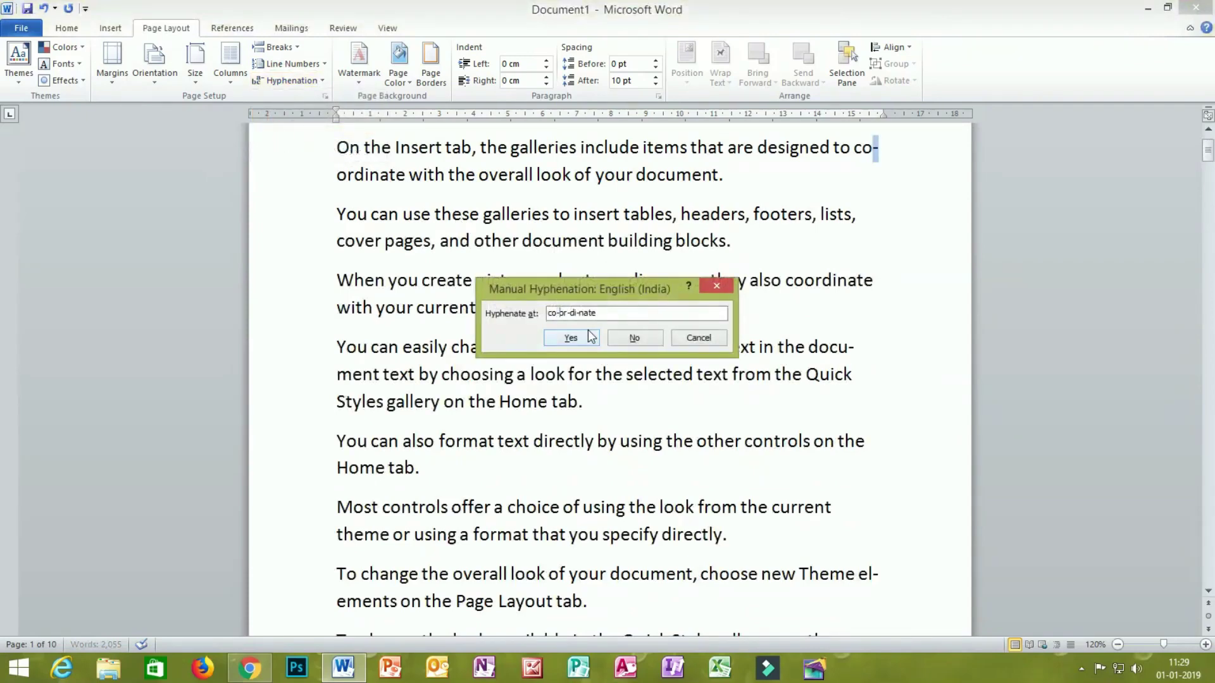
pyautogui.click(726, 286)
pyautogui.scroll(2, 725, 283)
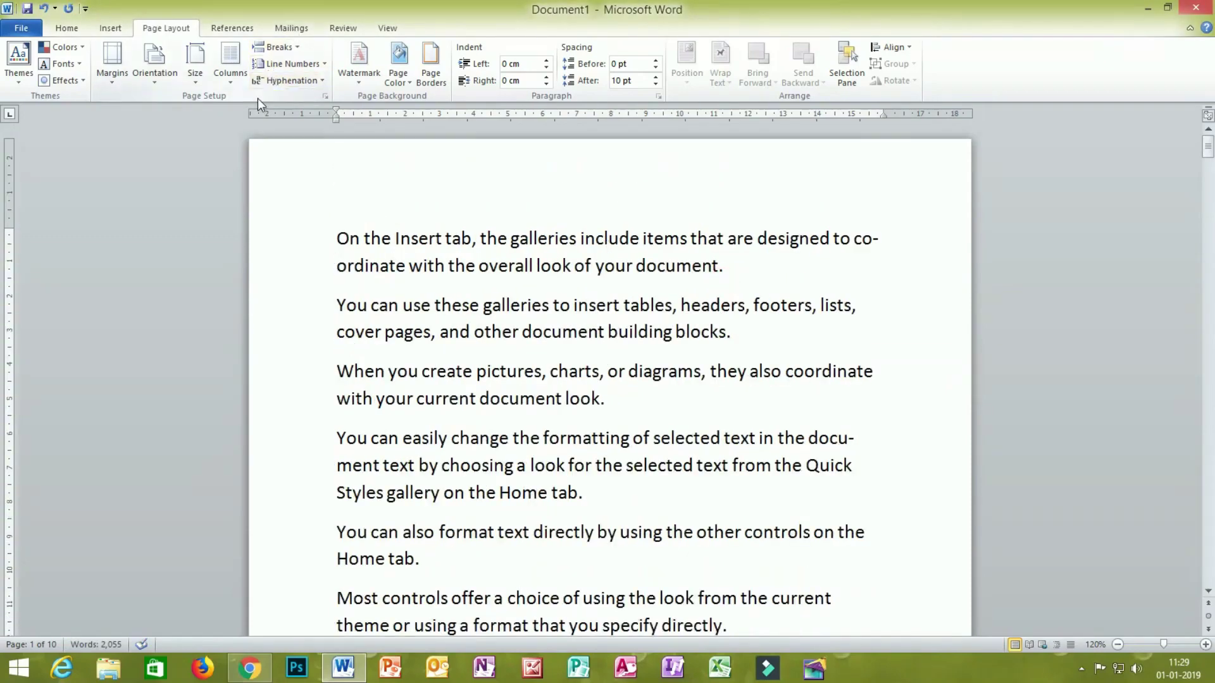
# - Circle the Breaks, Line Numbers and Hyphenation commands with a temporary on-screen mark and clear it
pyautogui.moveTo(252, 89)
pyautogui.mouseDown()
pyautogui.moveTo(292, 95)
pyautogui.moveTo(323, 67)
pyautogui.moveTo(314, 28)
pyautogui.moveTo(278, 27)
pyautogui.moveTo(251, 43)
pyautogui.moveTo(247, 72)
pyautogui.mouseUp()
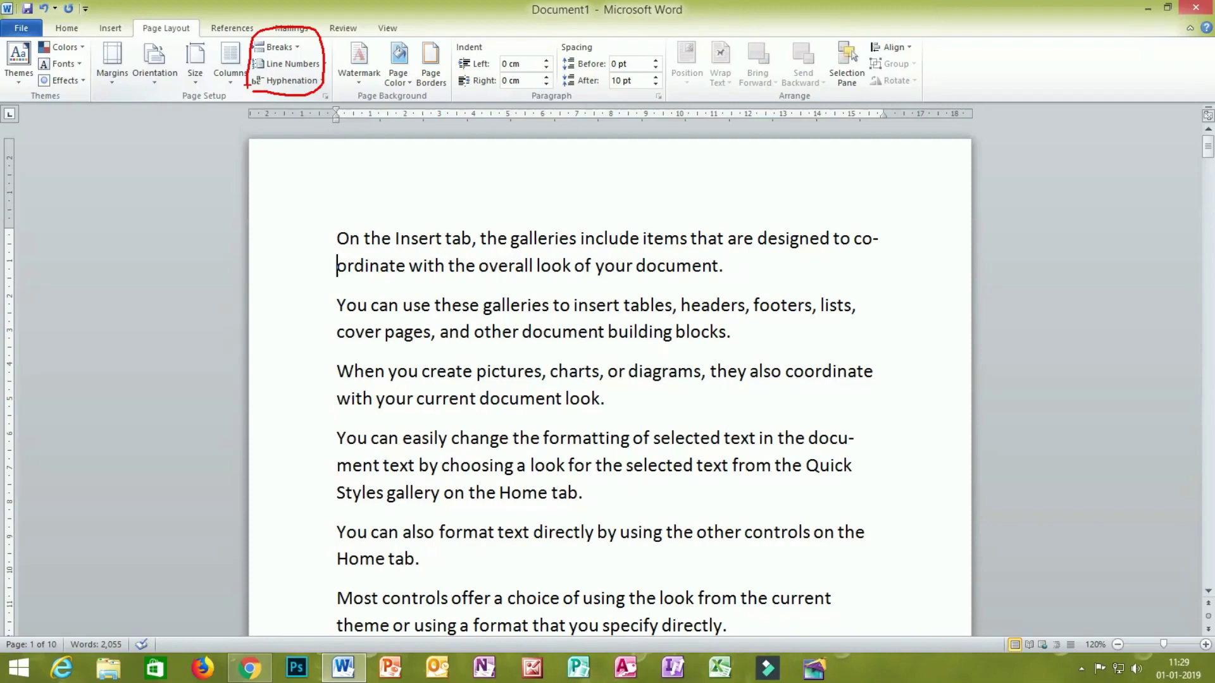
pyautogui.press('Escape')
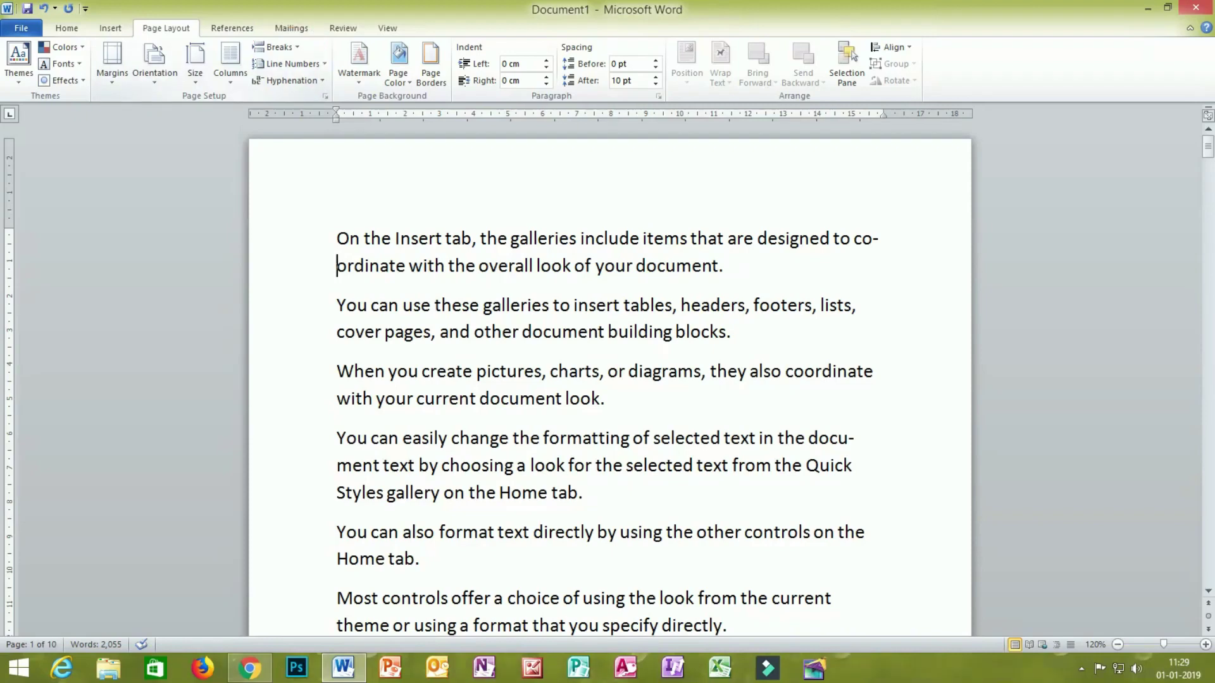